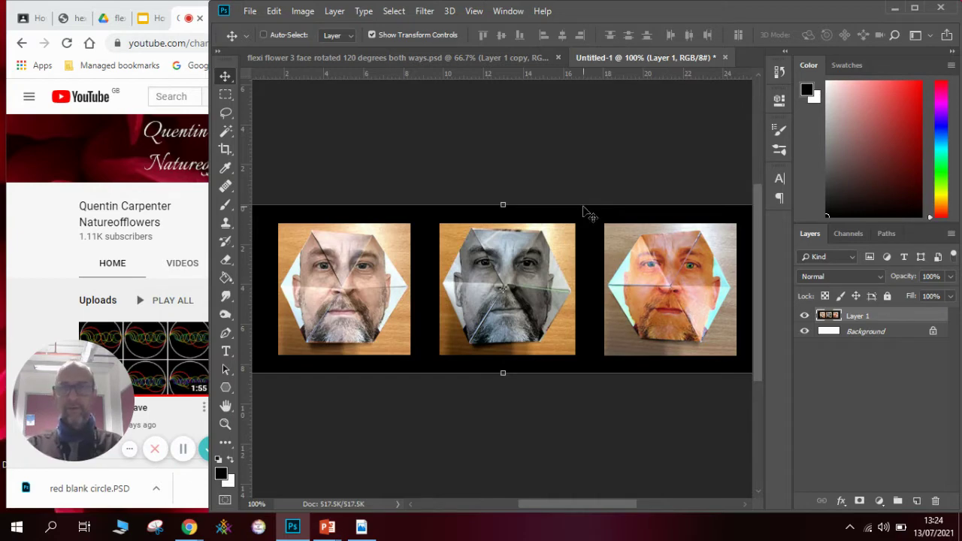
In the flexi flower document, hide Layer 2 and its copies 2, 8, 3, 7, 10 and 6.
{"action": "left_click", "coordinate": [392, 58]}
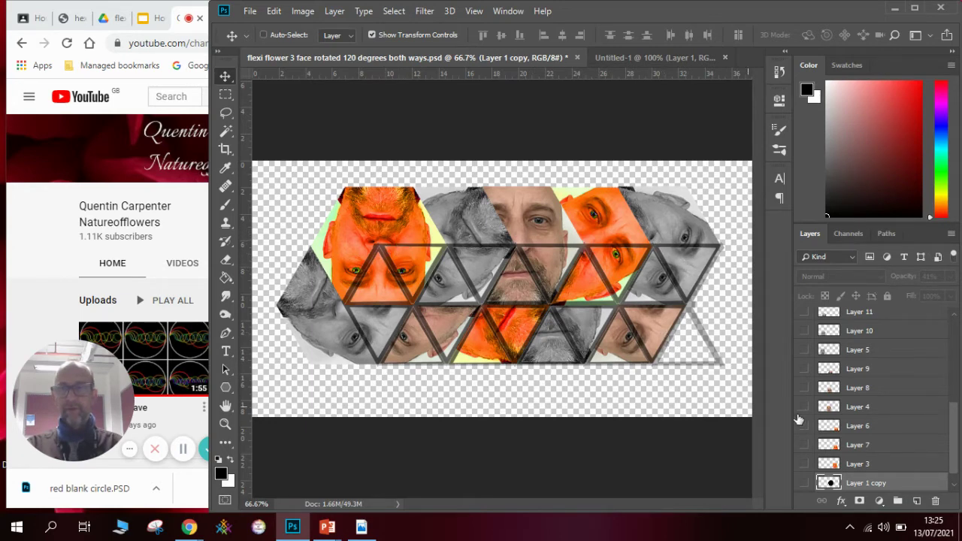
{"action": "left_click_drag", "start_coordinate": [952, 438], "coordinate": [953, 326]}
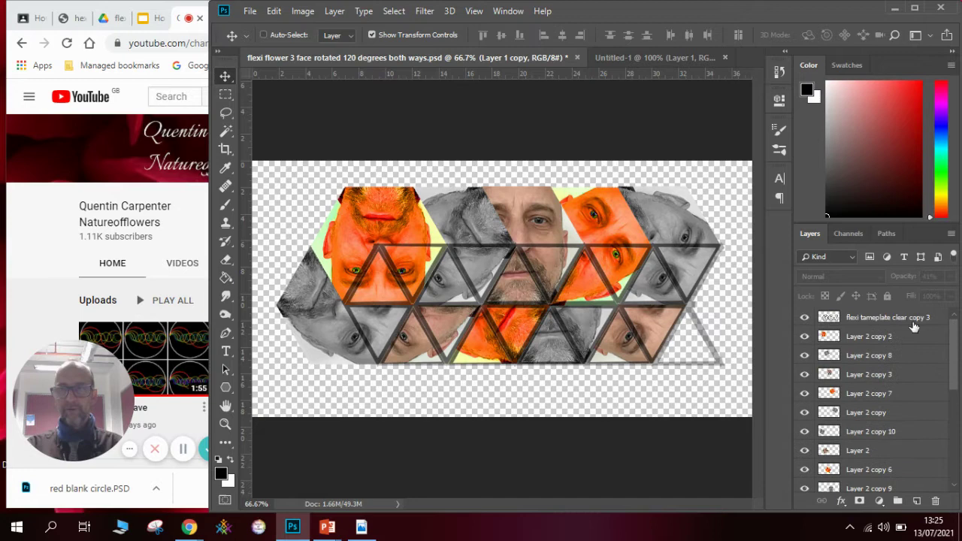
{"action": "left_click", "coordinate": [804, 337]}
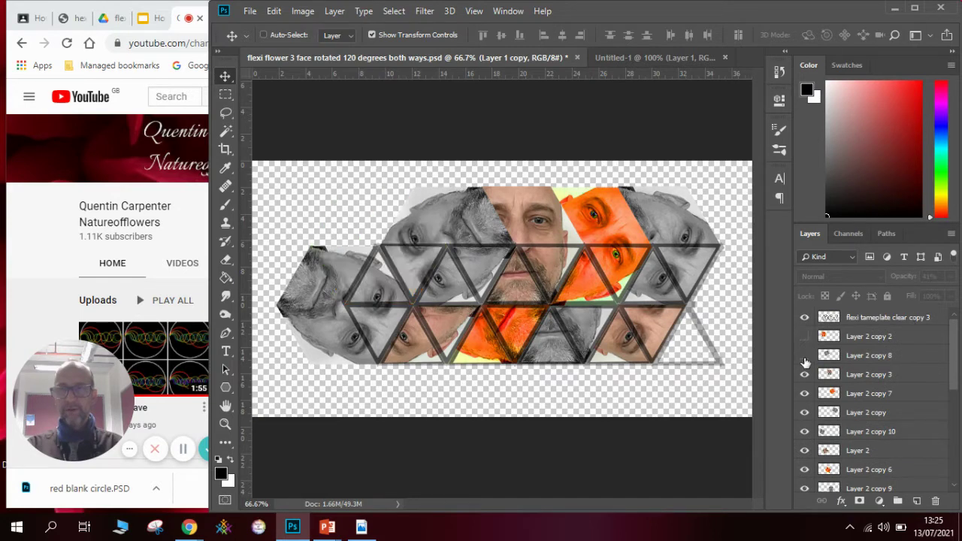
{"action": "left_click", "coordinate": [804, 356]}
{"action": "left_click", "coordinate": [804, 374]}
{"action": "left_click", "coordinate": [804, 393]}
{"action": "left_click", "coordinate": [804, 412]}
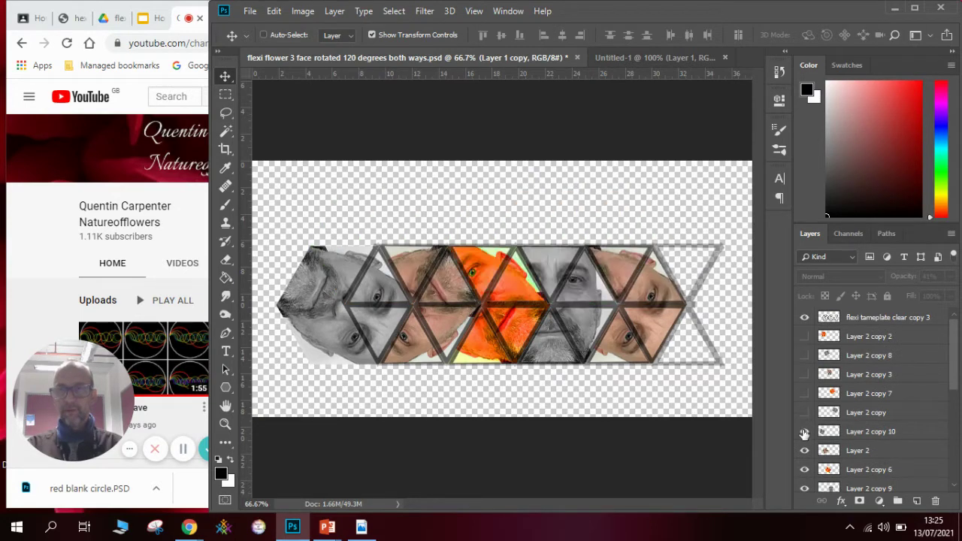
{"action": "left_click", "coordinate": [804, 431]}
{"action": "left_click", "coordinate": [804, 450]}
{"action": "left_click", "coordinate": [804, 469]}
Hide the grey Layer 2 copy 9 face piece.
{"action": "scroll", "coordinate": [954, 368], "scroll_direction": "down", "scroll_amount": 5}
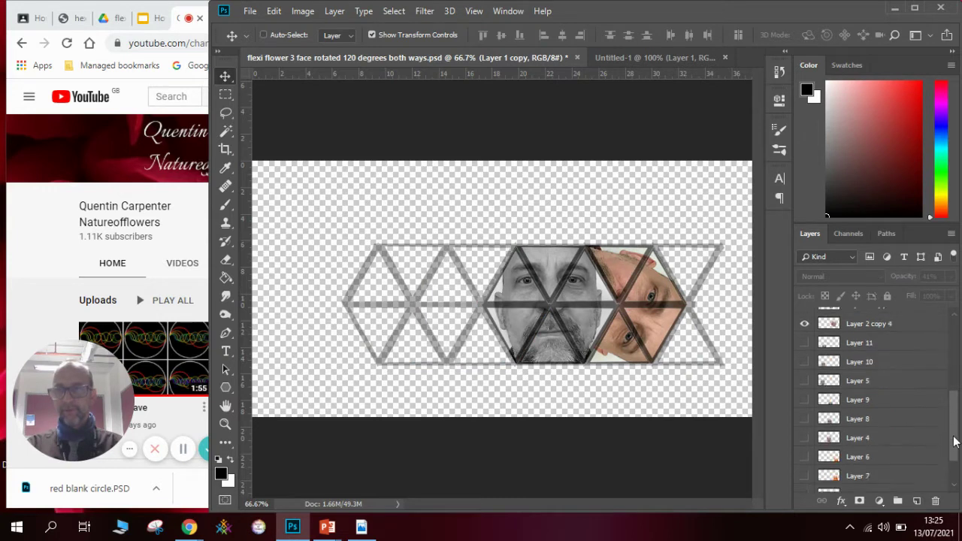
{"action": "scroll", "coordinate": [951, 418], "scroll_direction": "up", "scroll_amount": 3}
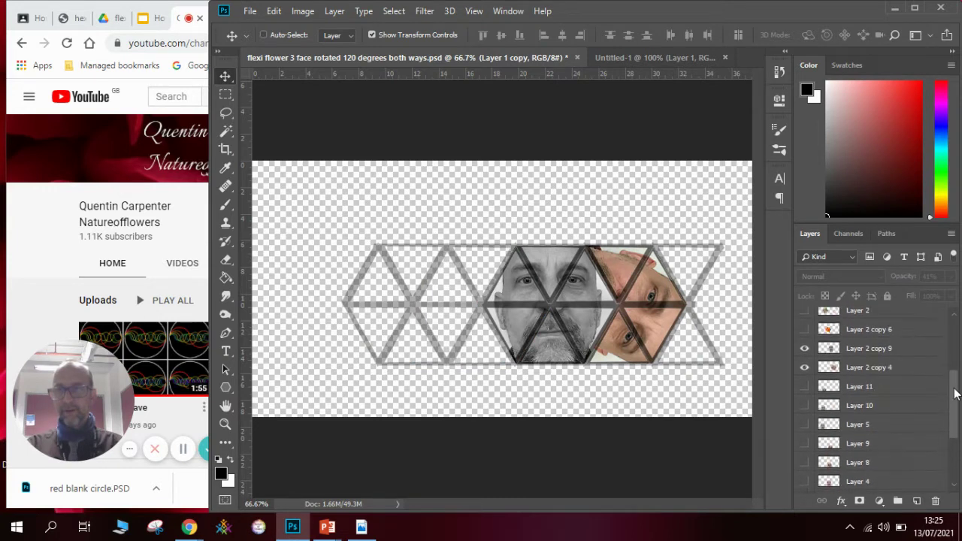
{"action": "left_click", "coordinate": [805, 383]}
{"action": "left_click", "coordinate": [804, 370]}
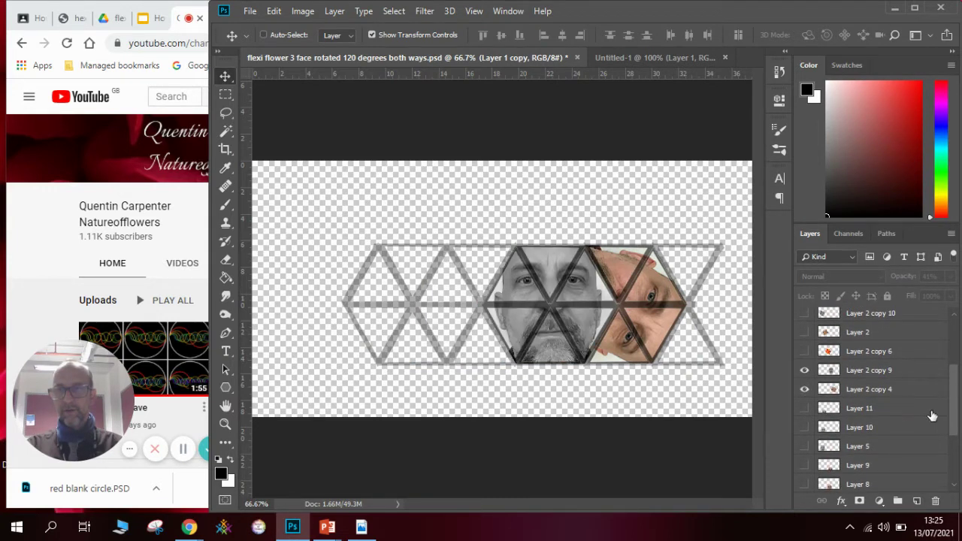
{"action": "left_click", "coordinate": [804, 370]}
Hide the Layer 2 copy 4 face, show the IMG_8869 portrait and hide the template grid.
{"action": "left_click", "coordinate": [804, 389]}
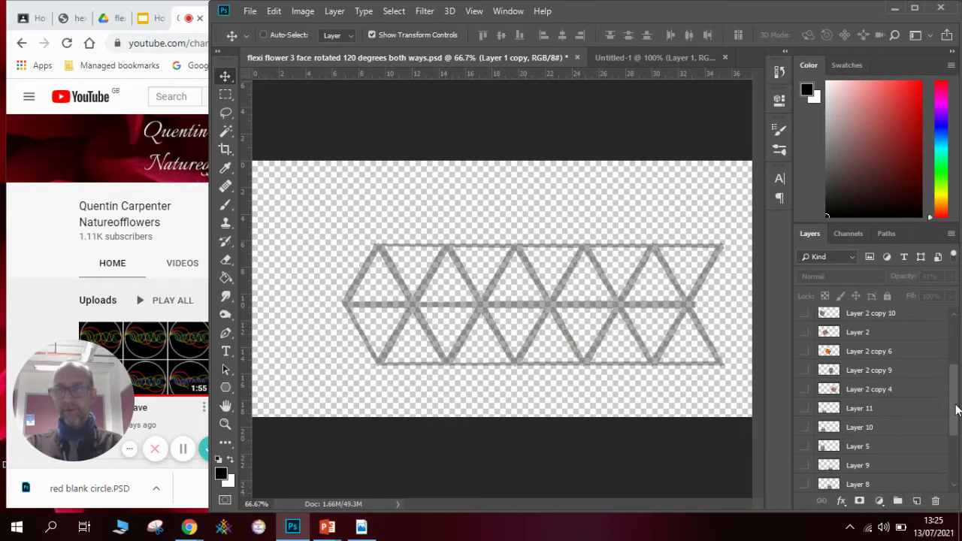
{"action": "scroll", "coordinate": [932, 436], "scroll_direction": "down", "scroll_amount": 5}
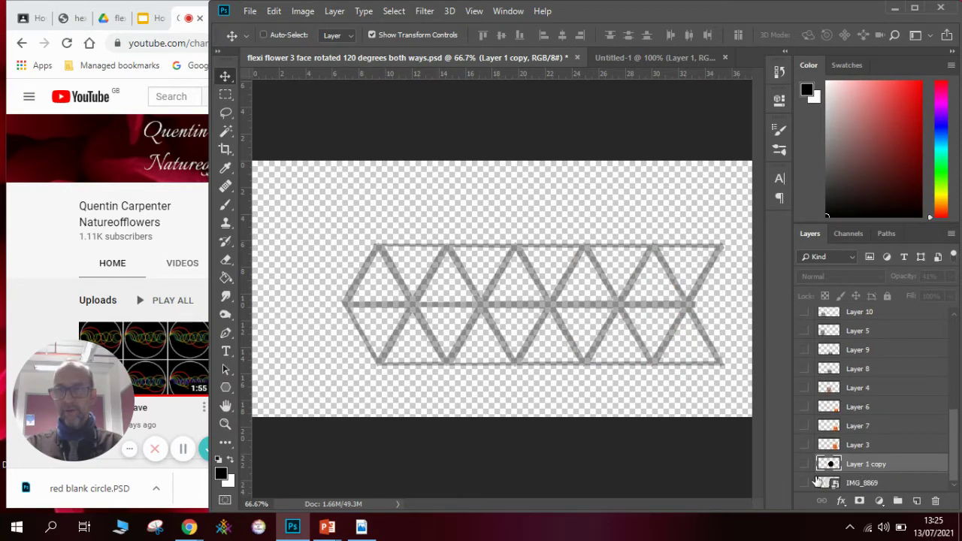
{"action": "left_click", "coordinate": [819, 481]}
{"action": "left_click", "coordinate": [804, 483]}
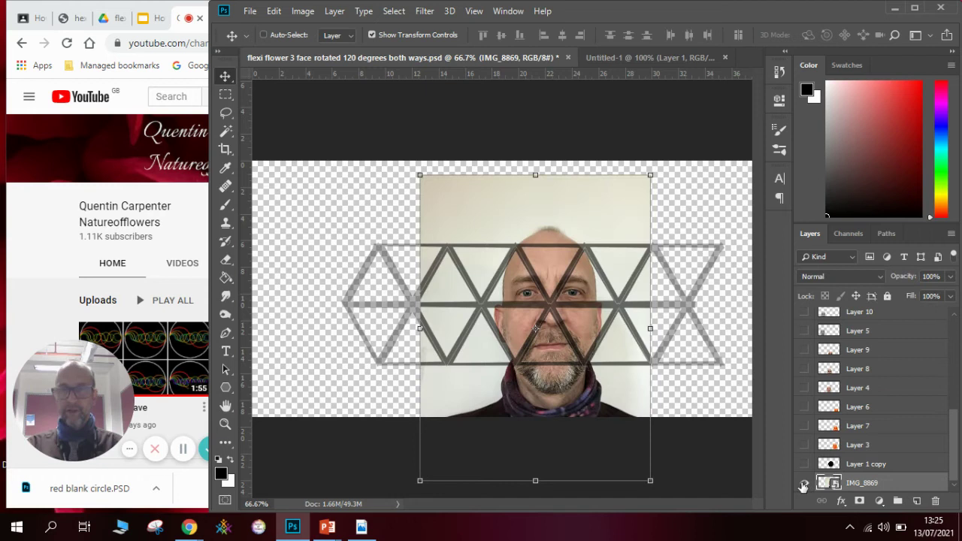
{"action": "mouse_move", "coordinate": [958, 451]}
{"action": "left_mouse_down"}
{"action": "mouse_move", "coordinate": [951, 334]}
{"action": "mouse_move", "coordinate": [952, 447]}
{"action": "left_mouse_up"}
{"action": "left_click", "coordinate": [805, 318]}
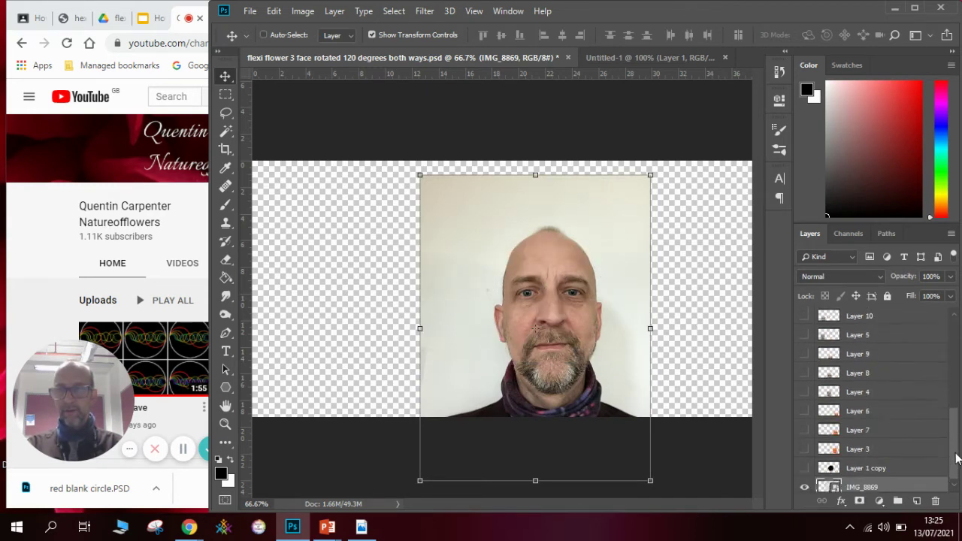
Show the translucent Layer 1 copy hexagon and position it over the face.
{"action": "left_click", "coordinate": [883, 467]}
{"action": "left_click", "coordinate": [805, 466]}
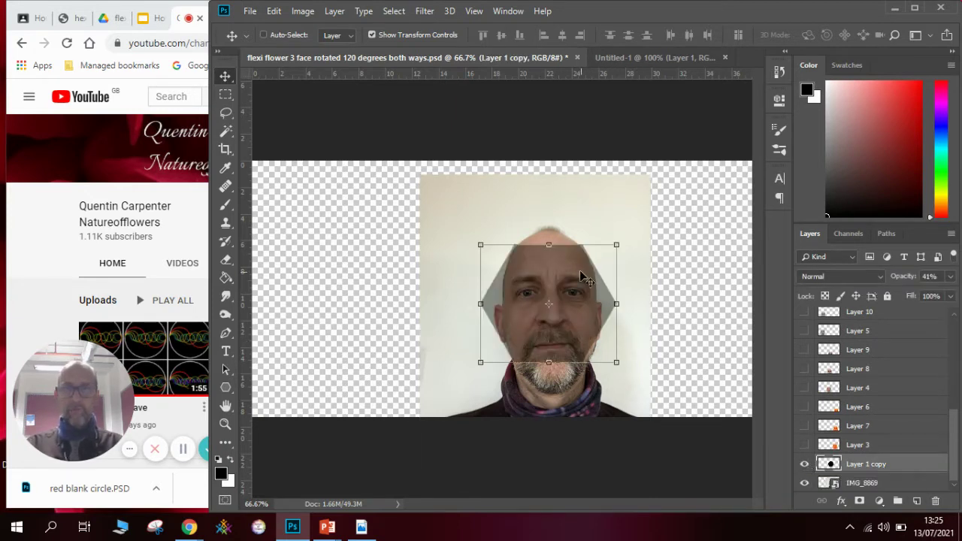
{"action": "mouse_move", "coordinate": [578, 266]}
{"action": "left_mouse_down"}
{"action": "mouse_move", "coordinate": [559, 305]}
{"action": "mouse_move", "coordinate": [561, 249]}
{"action": "mouse_move", "coordinate": [578, 265]}
{"action": "left_mouse_up"}
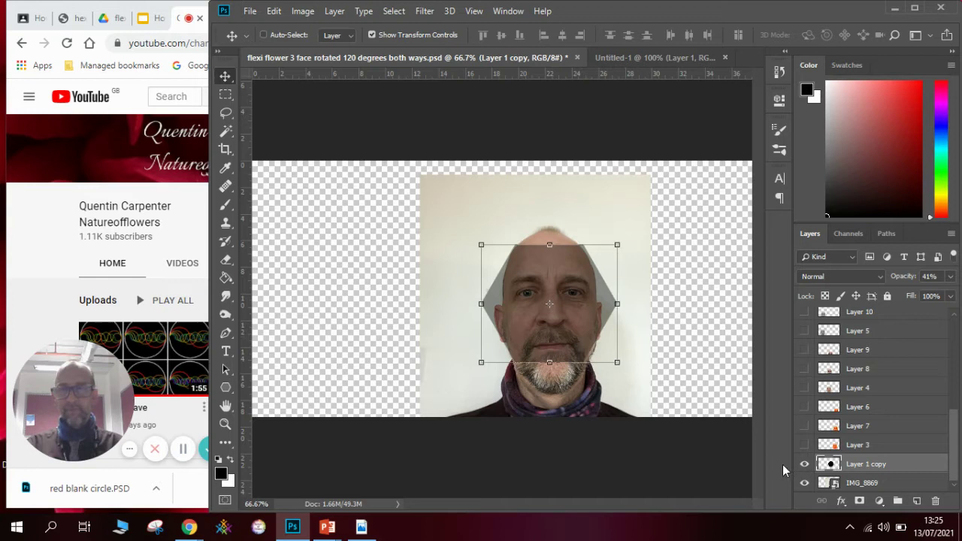
Select the hexagon area over the face with the Magic Wand and hide Layer 1 copy.
{"action": "left_click", "coordinate": [227, 132]}
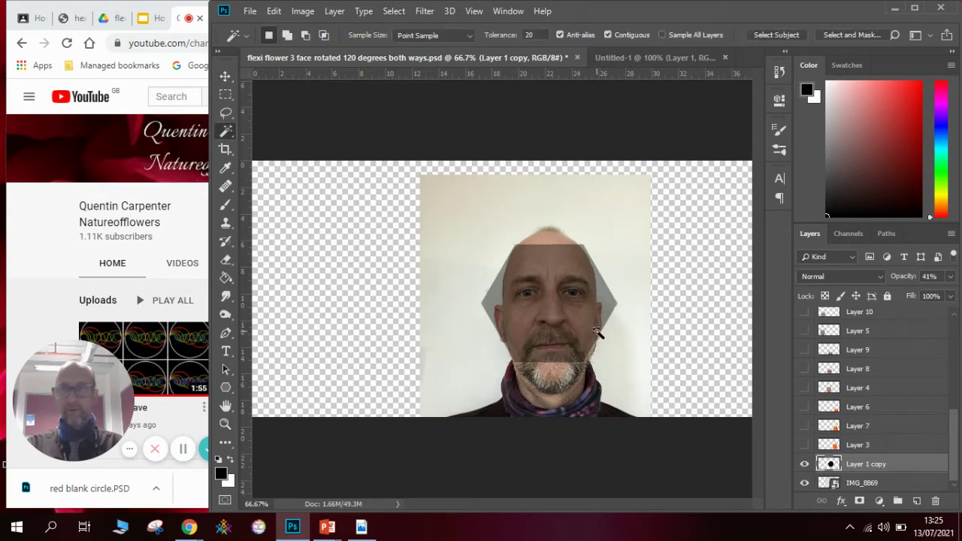
{"action": "left_click", "coordinate": [559, 308]}
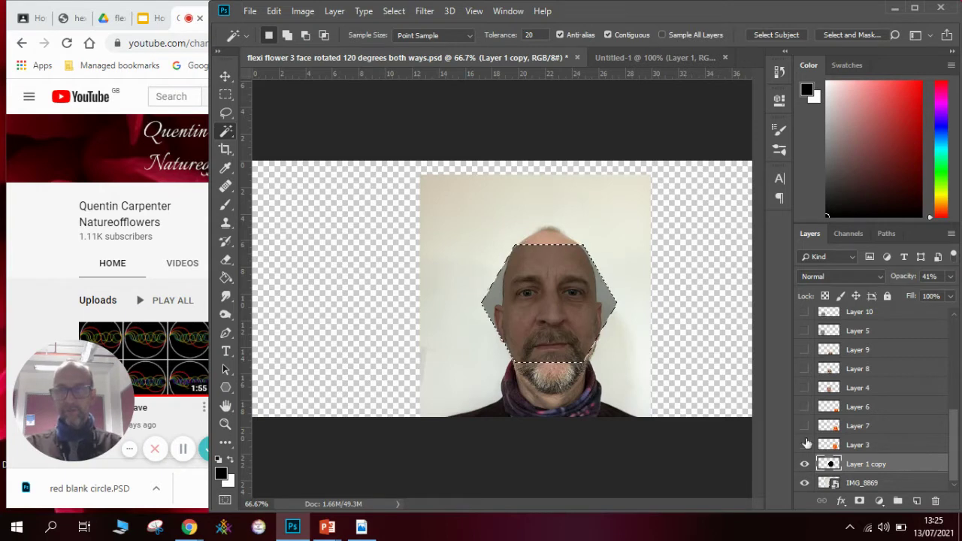
{"action": "left_click", "coordinate": [804, 463]}
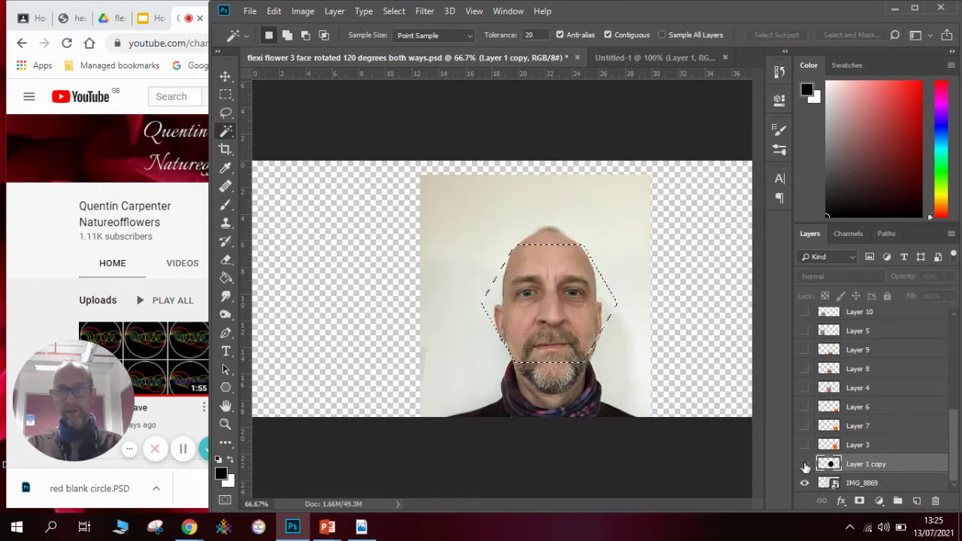
Copy the hexagon from IMG_8869, paste it as Layer 12, and hide the original photo.
{"action": "left_click", "coordinate": [863, 485]}
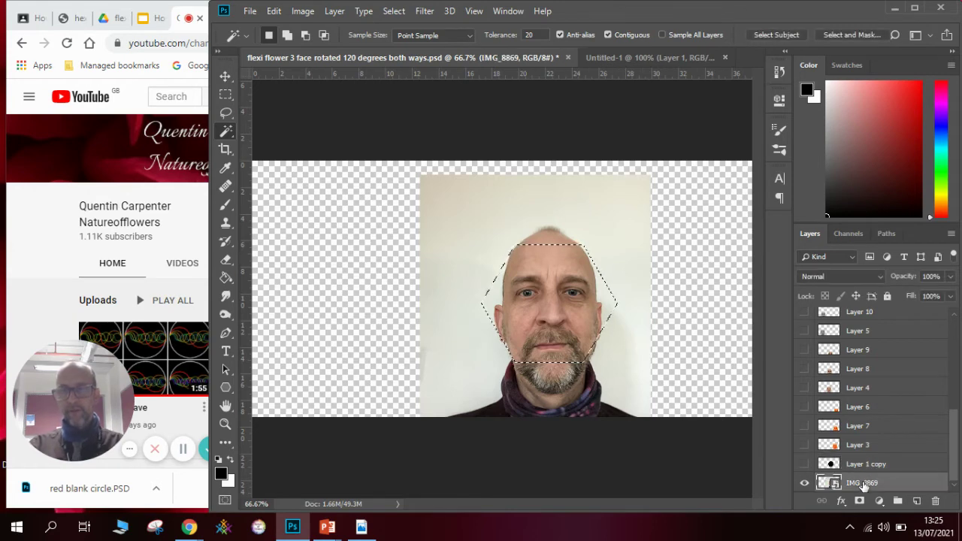
{"action": "left_click", "coordinate": [274, 11]}
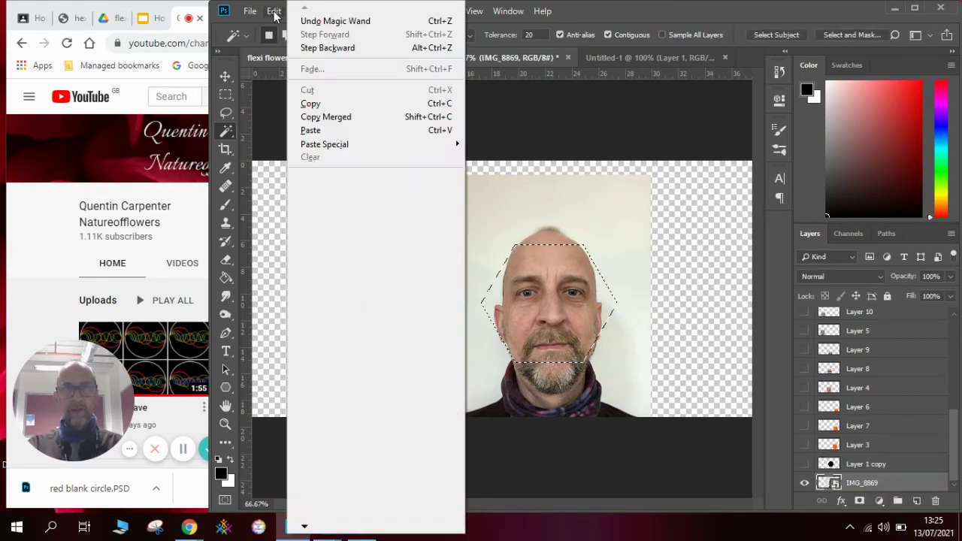
{"action": "left_click", "coordinate": [319, 102]}
{"action": "left_click", "coordinate": [273, 11]}
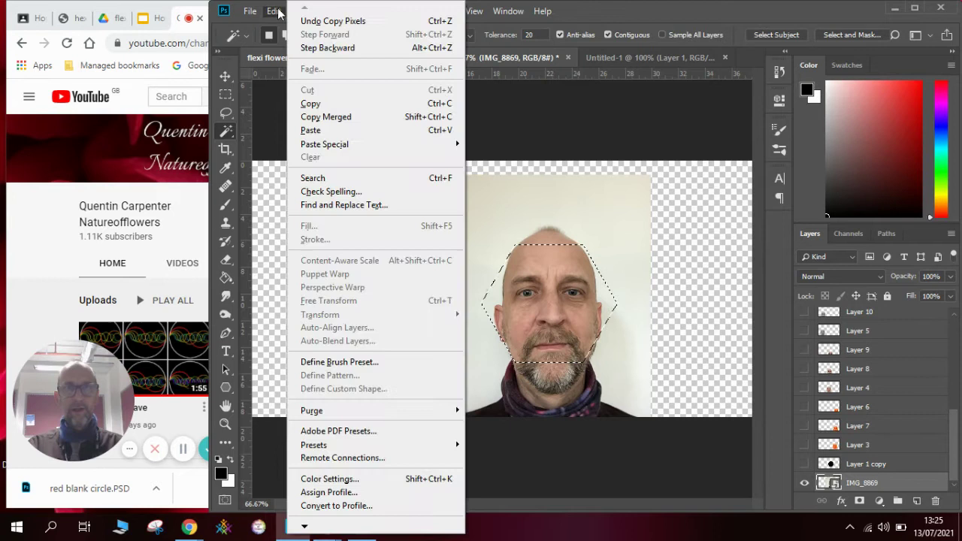
{"action": "left_click", "coordinate": [316, 128]}
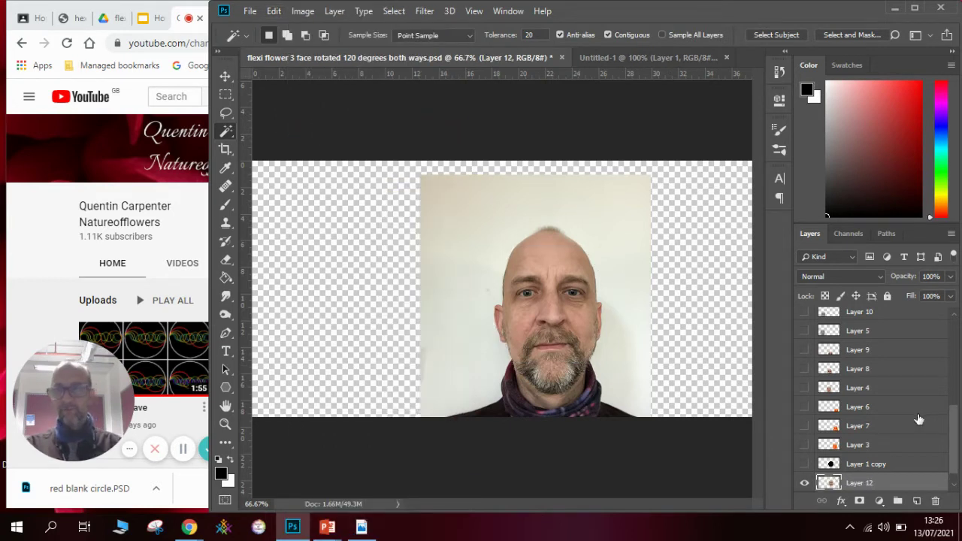
{"action": "scroll", "coordinate": [958, 434], "scroll_direction": "down", "scroll_amount": 1}
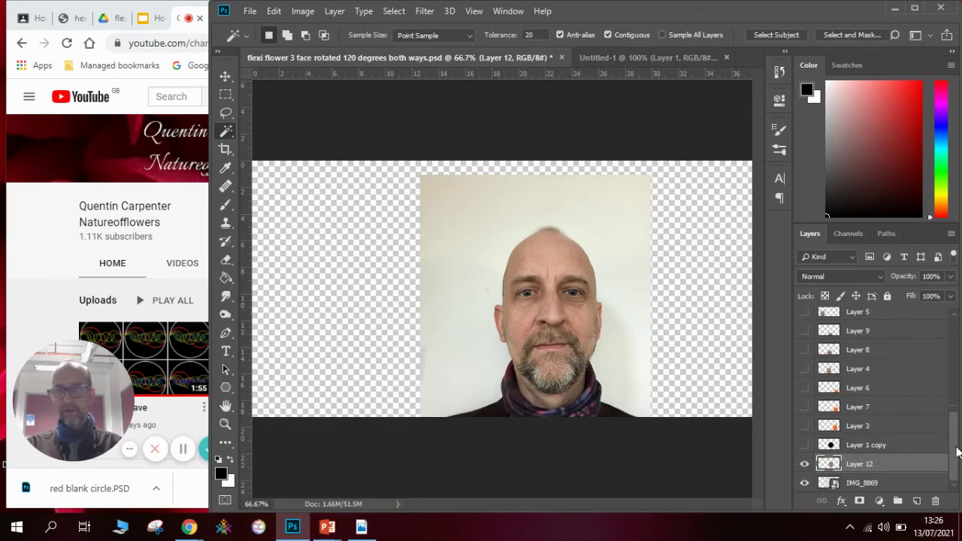
{"action": "left_click", "coordinate": [804, 484]}
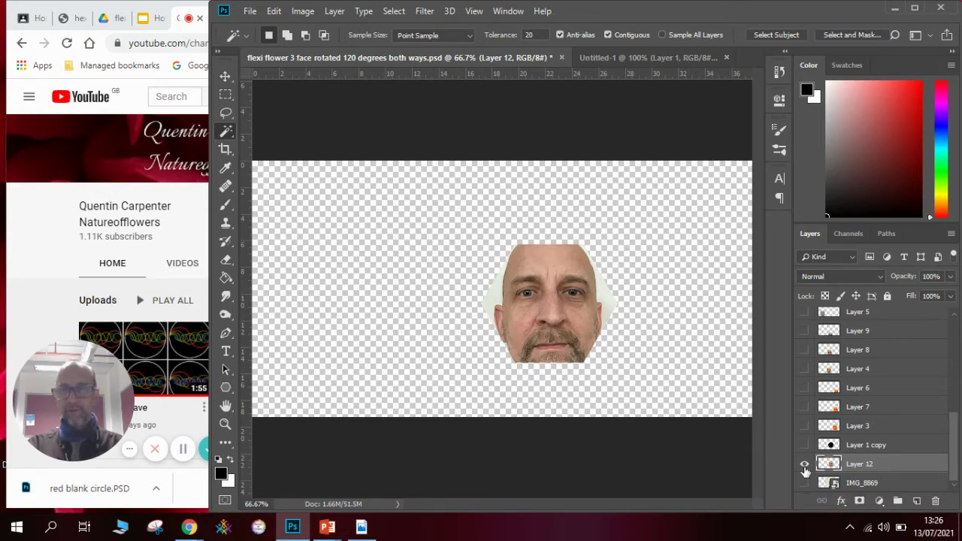
Show the Layer 4 and Layer 8 face hexagons.
{"action": "left_click", "coordinate": [805, 369]}
{"action": "left_click", "coordinate": [803, 349]}
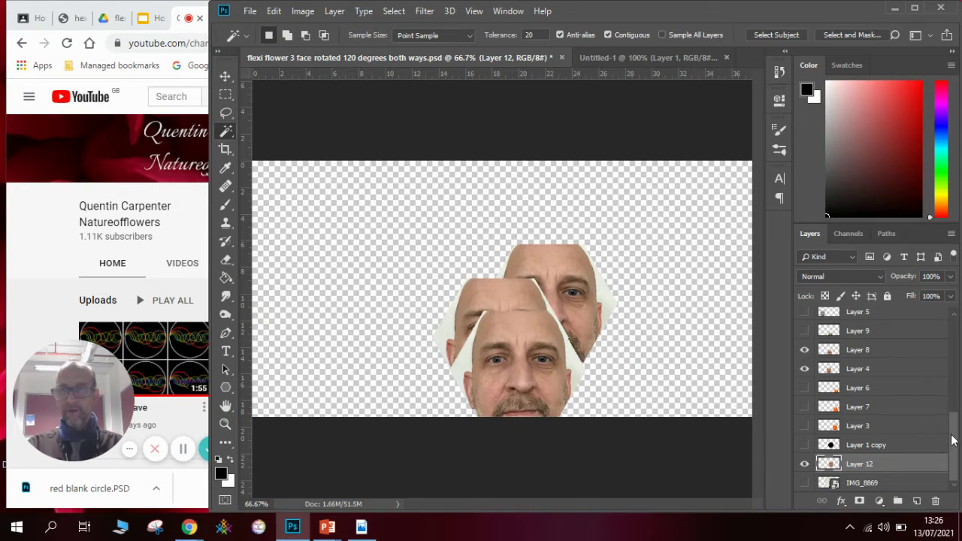
{"action": "scroll", "coordinate": [951, 441], "scroll_direction": "up", "scroll_amount": 2}
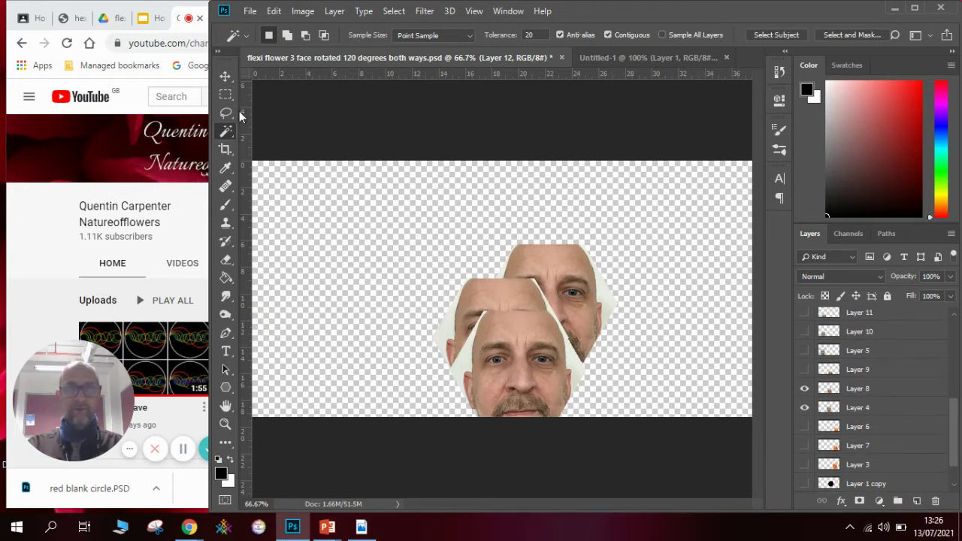
Move Layer 8's face to the left and Layer 4's face to the right, raised beside the centre.
{"action": "left_click", "coordinate": [226, 76]}
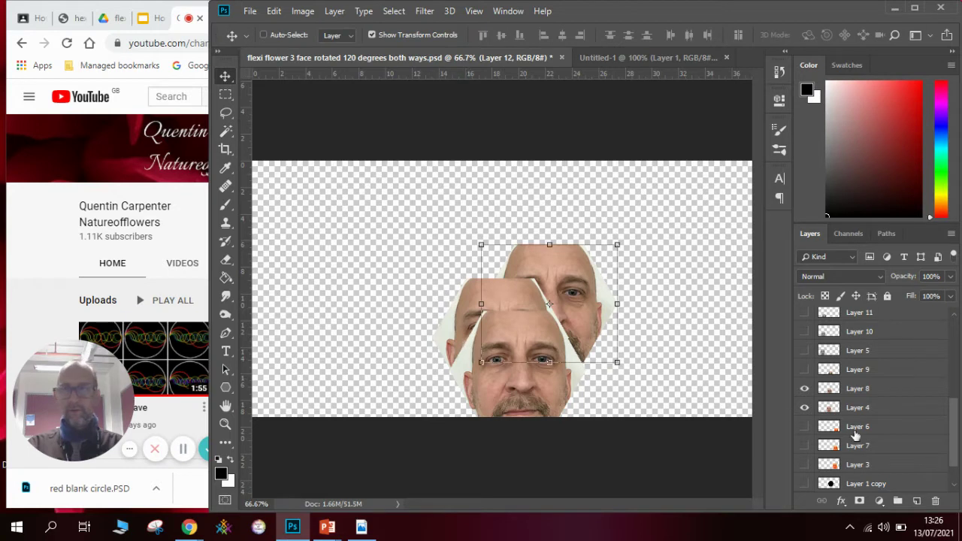
{"action": "left_click", "coordinate": [869, 396]}
{"action": "left_click_drag", "start_coordinate": [542, 375], "coordinate": [375, 297]}
{"action": "left_click", "coordinate": [848, 407]}
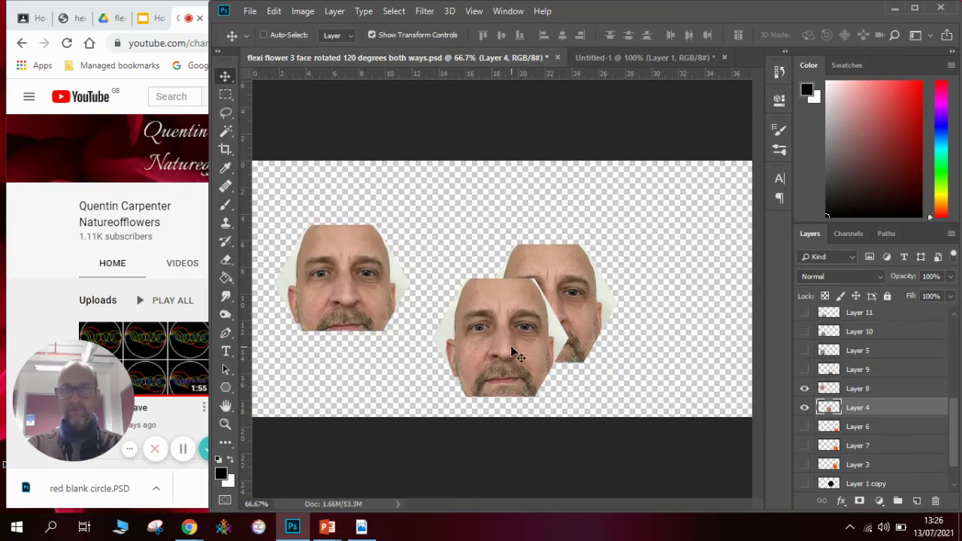
{"action": "left_click_drag", "start_coordinate": [515, 353], "coordinate": [670, 321]}
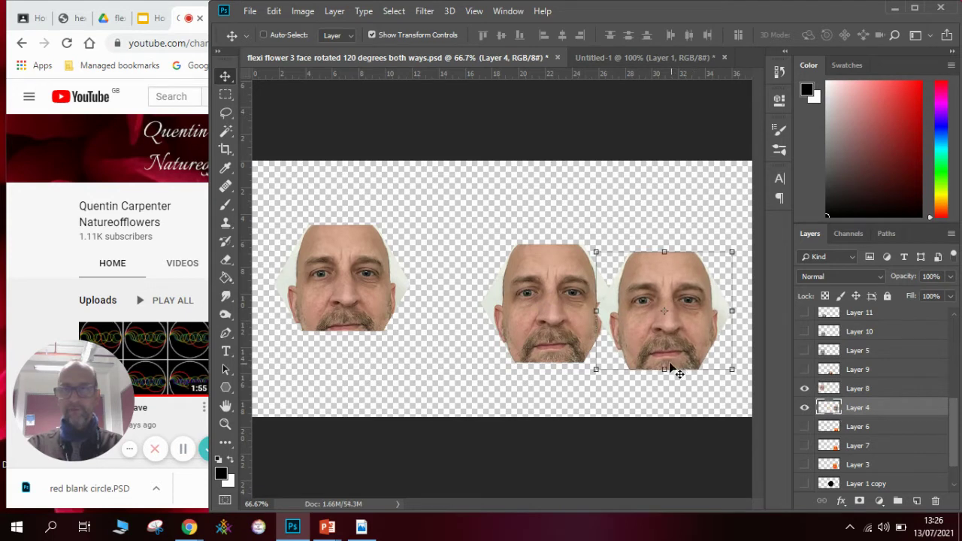
{"action": "left_click_drag", "start_coordinate": [365, 277], "coordinate": [365, 236]}
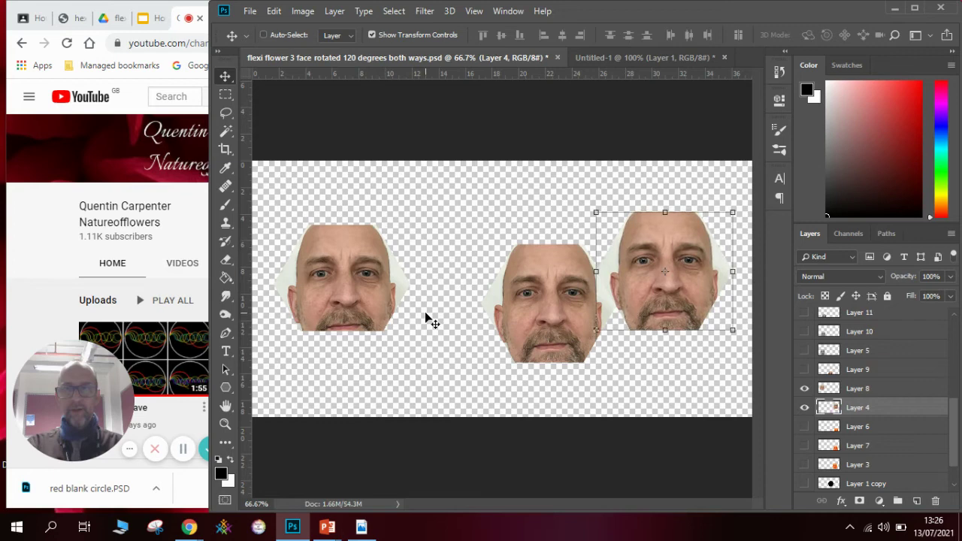
Apply a Black & White adjustment to the right face on Layer 4.
{"action": "left_click", "coordinate": [272, 13]}
{"action": "left_click", "coordinate": [284, 13]}
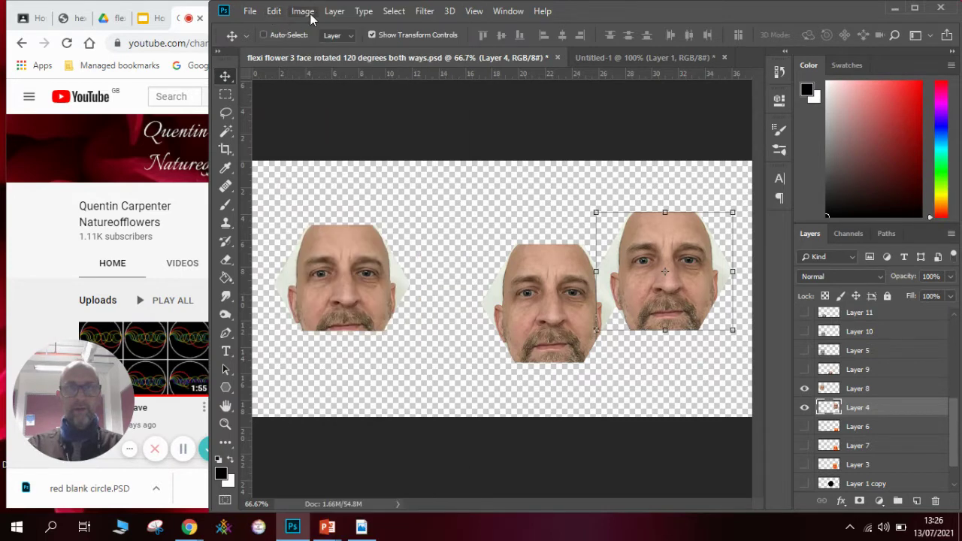
{"action": "left_click", "coordinate": [310, 16]}
{"action": "mouse_move", "coordinate": [324, 50]}
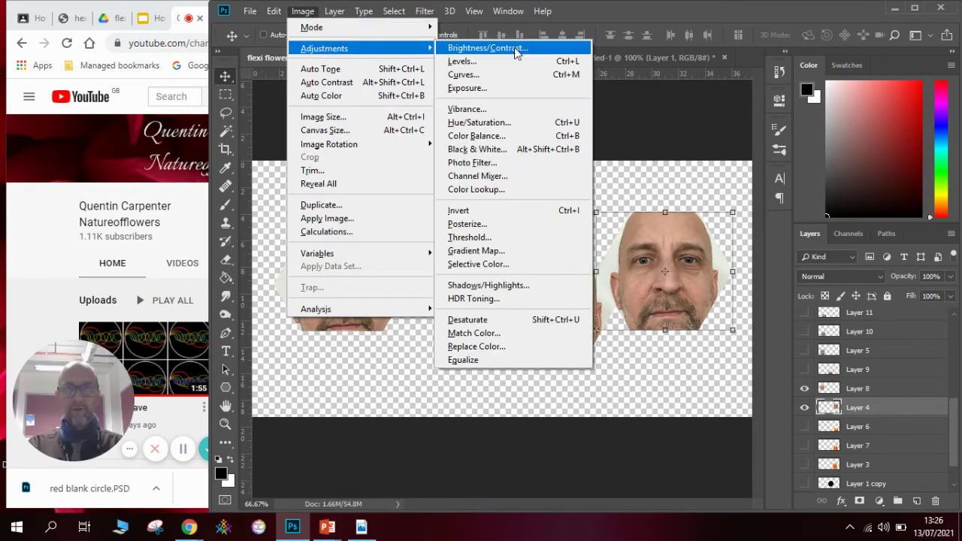
{"action": "left_click", "coordinate": [514, 149]}
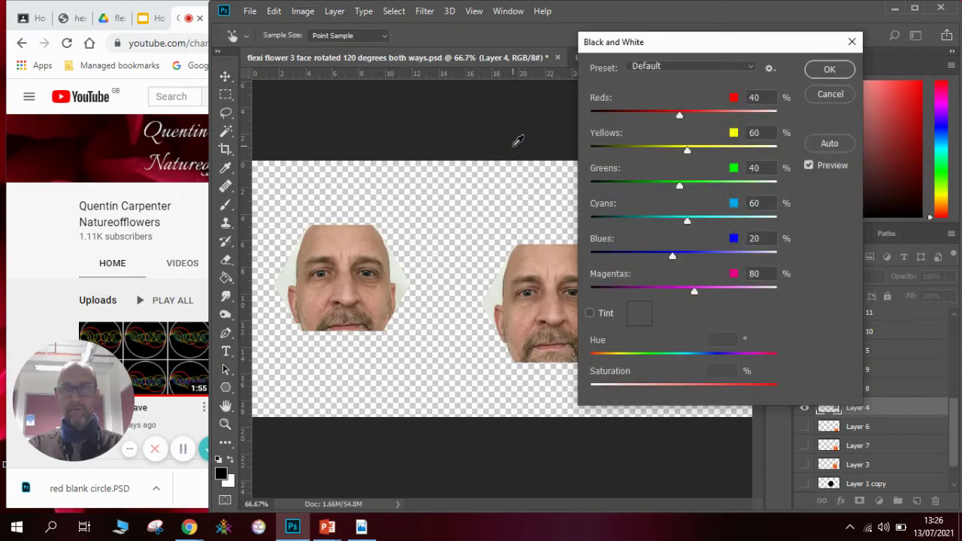
{"action": "left_click", "coordinate": [819, 72]}
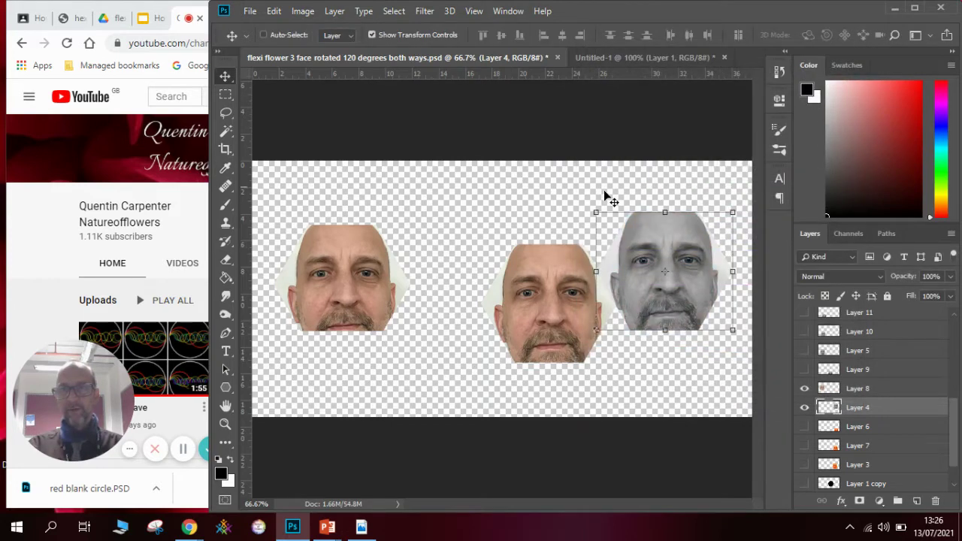
Set Hue/Saturation saturation to +100 on Layer 8's left face, turning it orange.
{"action": "left_click", "coordinate": [860, 392]}
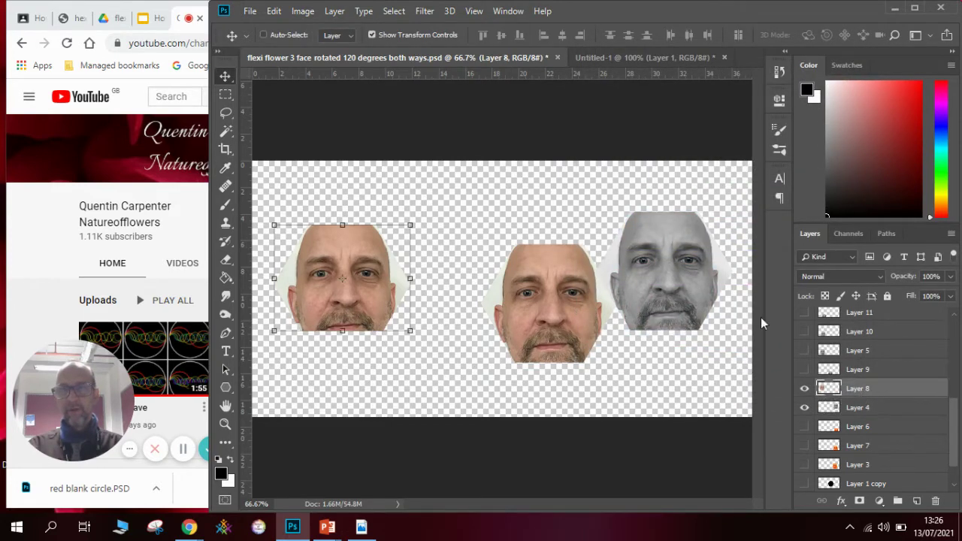
{"action": "left_click", "coordinate": [301, 11]}
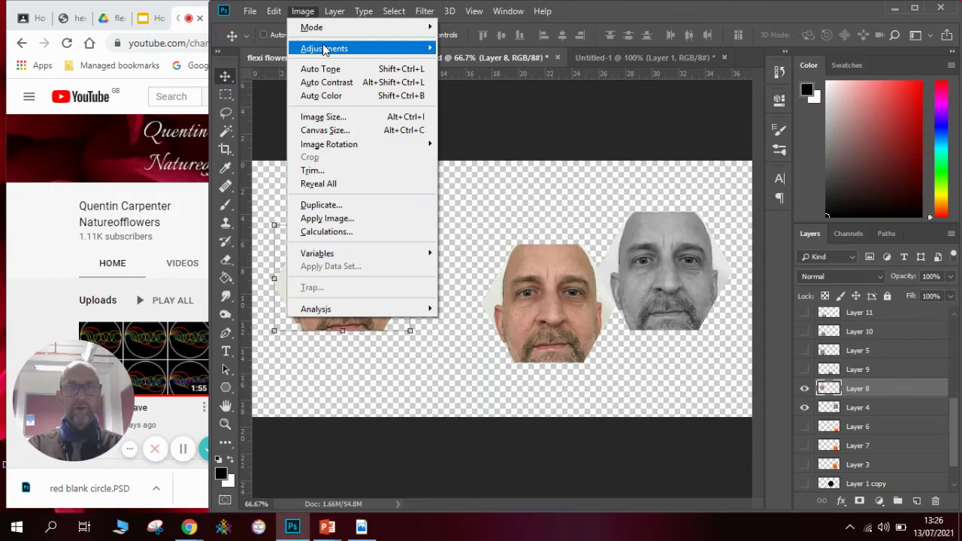
{"action": "mouse_move", "coordinate": [323, 48]}
{"action": "left_click", "coordinate": [526, 123]}
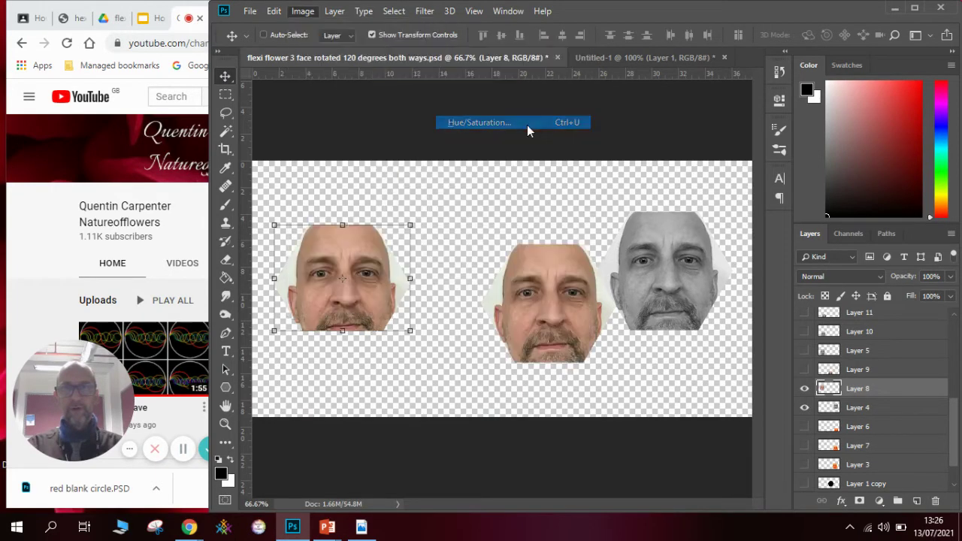
{"action": "left_click_drag", "start_coordinate": [762, 185], "coordinate": [826, 187]}
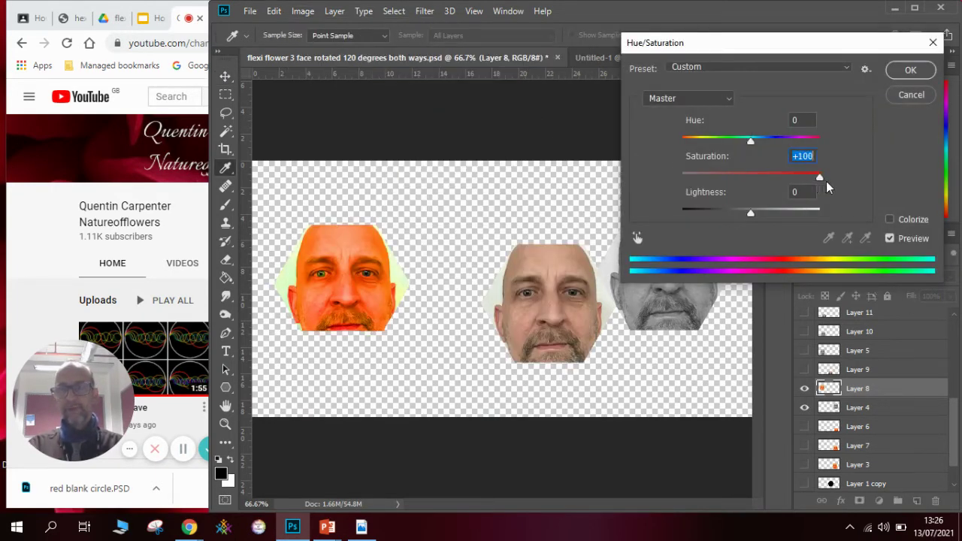
{"action": "left_click", "coordinate": [909, 70]}
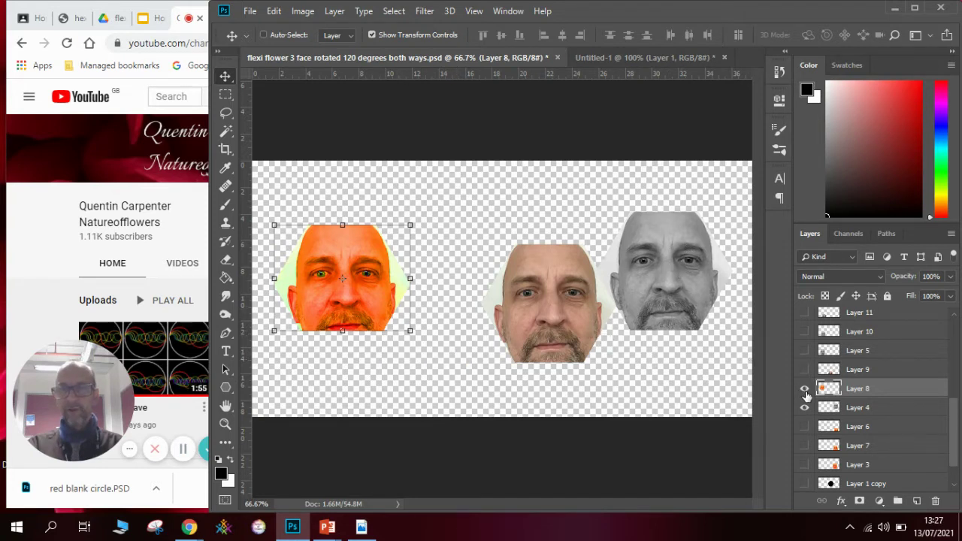
Show the orange faces of Layers 6, 7 and 3, and hide Layers 8 and 4.
{"action": "left_click_drag", "start_coordinate": [955, 426], "coordinate": [952, 381]}
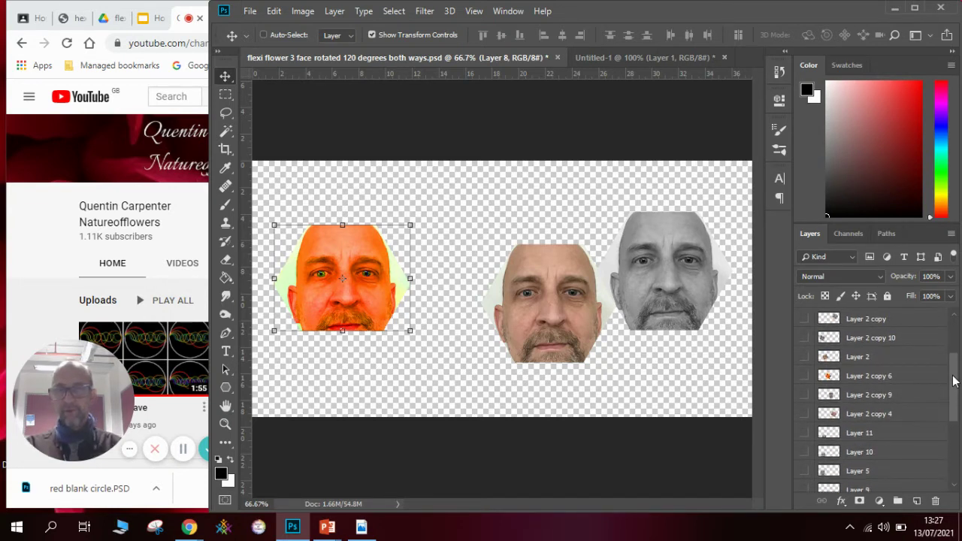
{"action": "left_click_drag", "start_coordinate": [953, 381], "coordinate": [957, 429]}
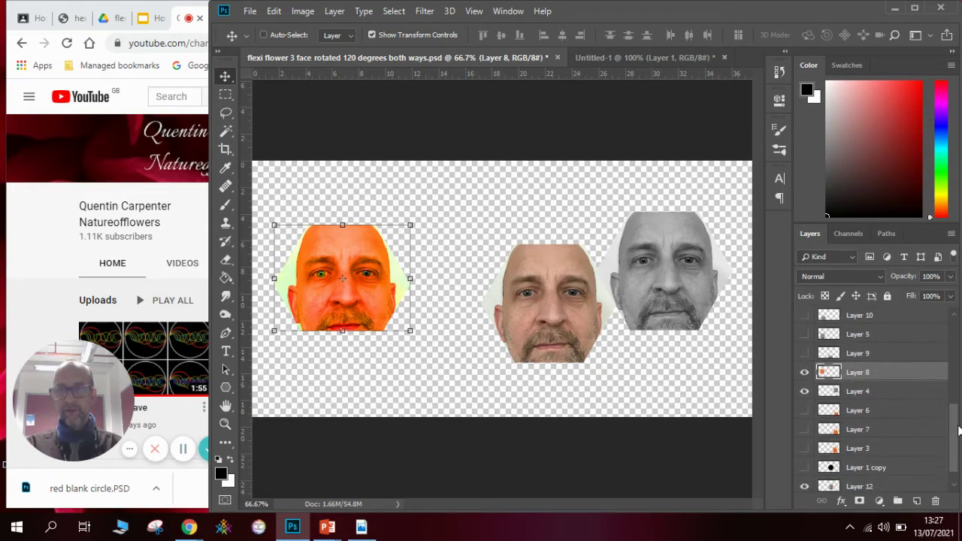
{"action": "left_click_drag", "start_coordinate": [804, 416], "coordinate": [803, 451]}
{"action": "left_click", "coordinate": [803, 373]}
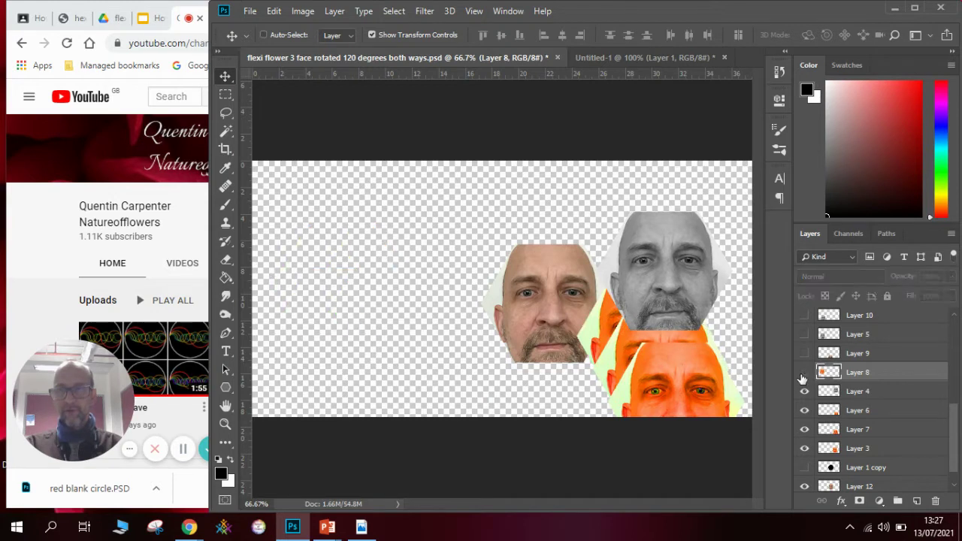
{"action": "left_click", "coordinate": [803, 392]}
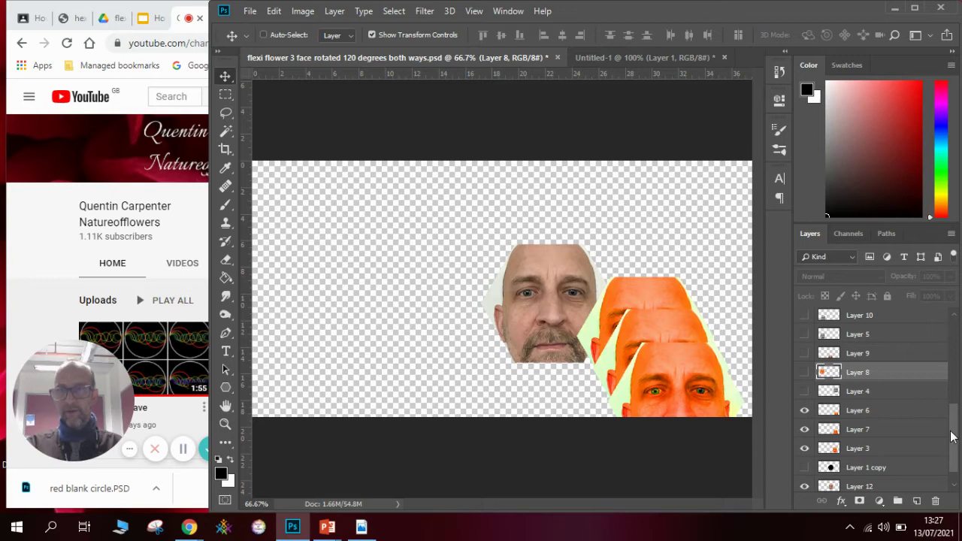
Show the grey faces of Layers 11, 10 and 5 and Layer 9's face below centre.
{"action": "left_click_drag", "start_coordinate": [951, 435], "coordinate": [951, 428]}
{"action": "left_click", "coordinate": [805, 323]}
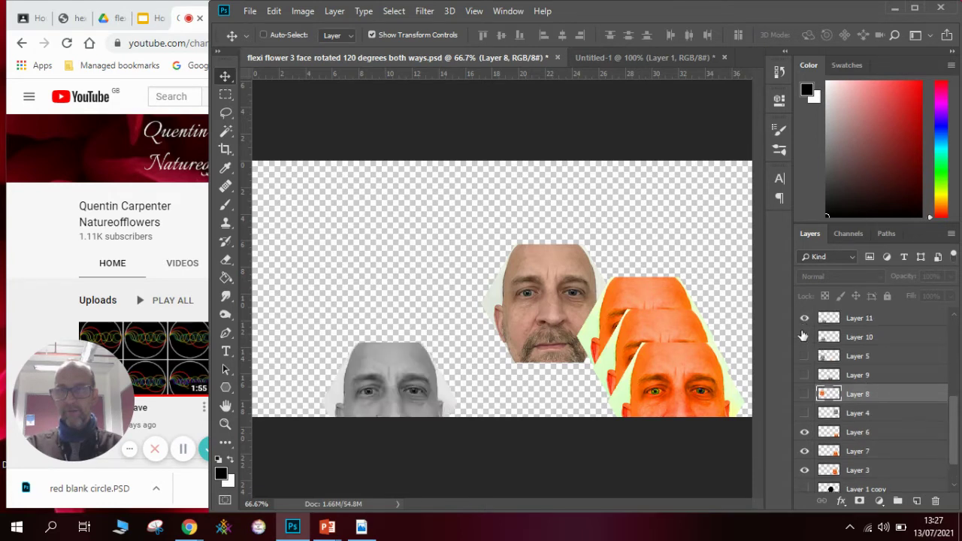
{"action": "left_click", "coordinate": [803, 338]}
{"action": "left_click", "coordinate": [803, 356]}
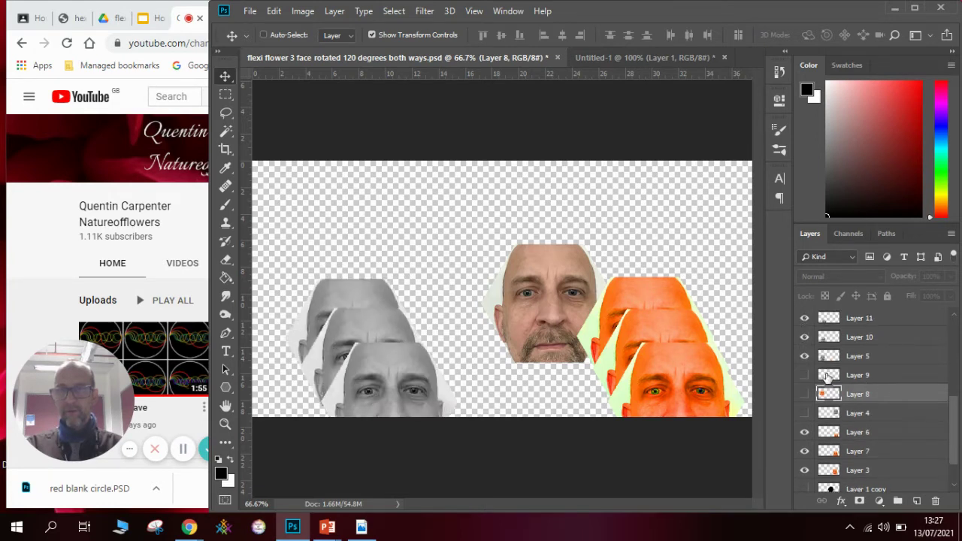
{"action": "left_click_drag", "start_coordinate": [951, 431], "coordinate": [952, 448]}
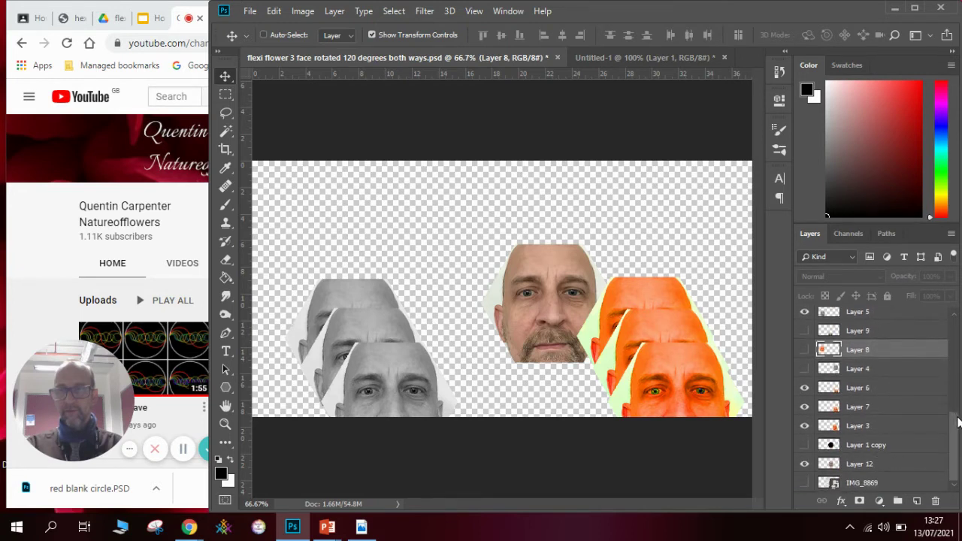
{"action": "scroll", "coordinate": [803, 438], "scroll_direction": "up", "scroll_amount": 3}
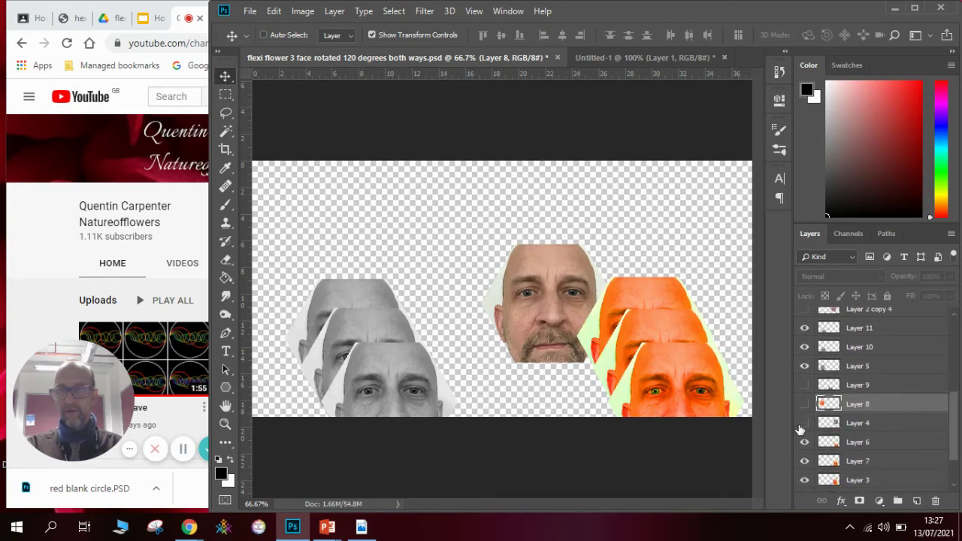
{"action": "left_click", "coordinate": [803, 384]}
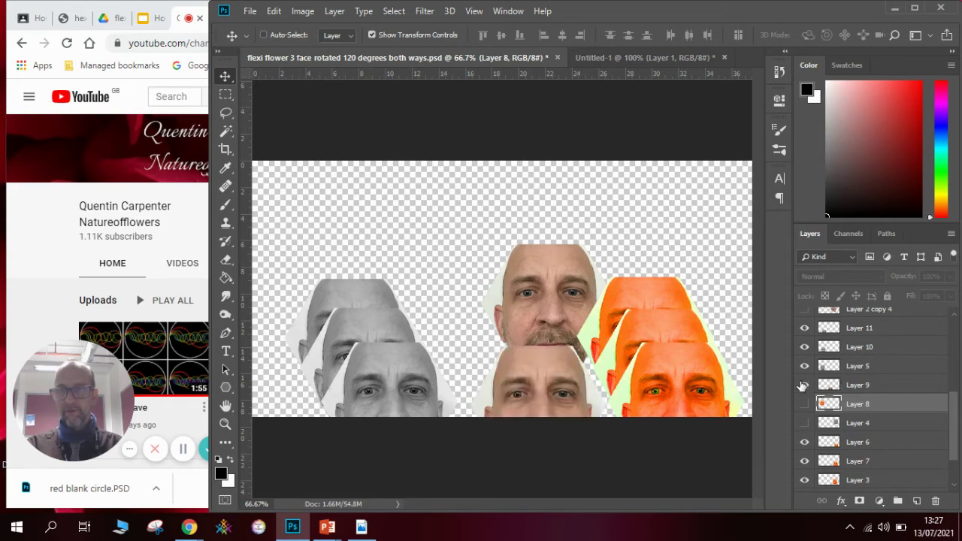
{"action": "left_click_drag", "start_coordinate": [952, 414], "coordinate": [948, 295]}
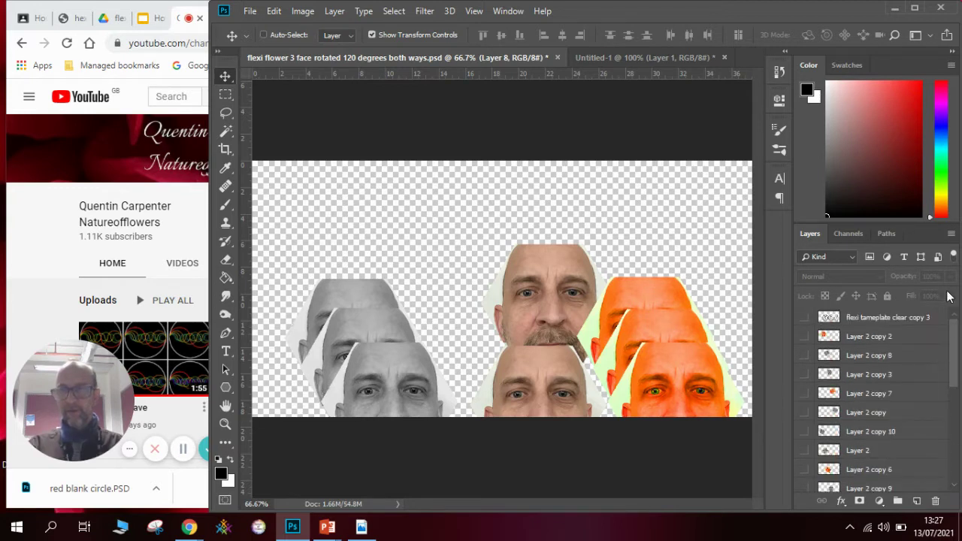
Show the triangle template layer and move Layer 12's face up to the top centre.
{"action": "left_click", "coordinate": [873, 317]}
{"action": "left_click", "coordinate": [801, 318]}
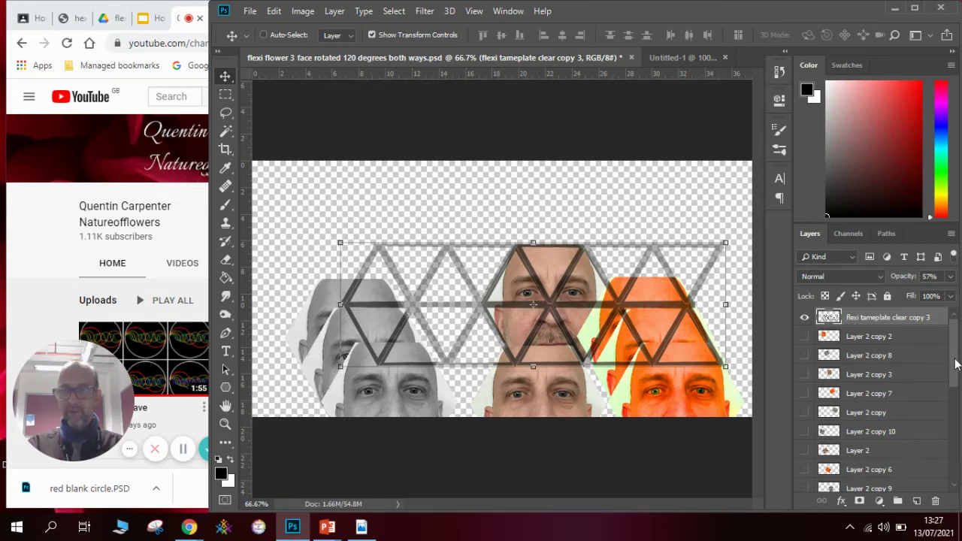
{"action": "left_click_drag", "start_coordinate": [955, 364], "coordinate": [955, 471]}
{"action": "left_click", "coordinate": [872, 465]}
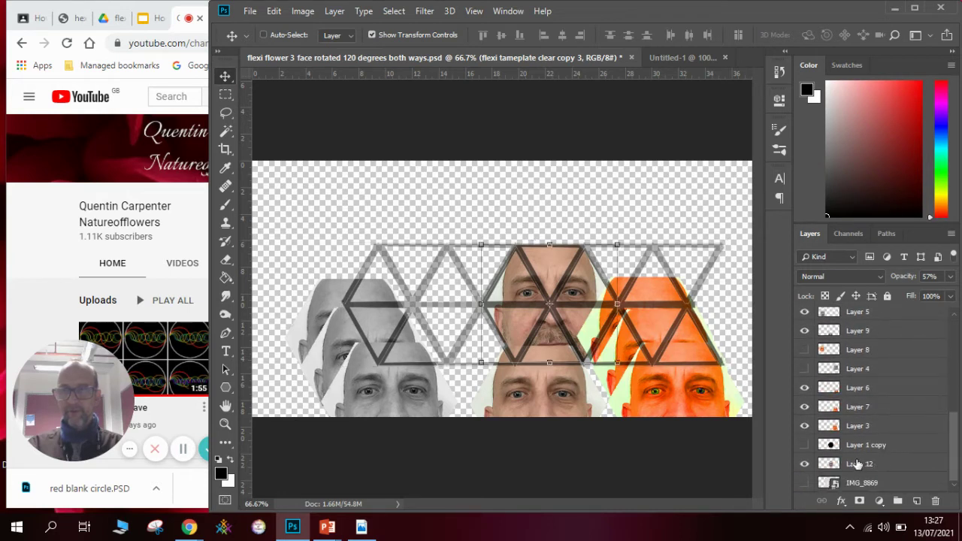
{"action": "left_click_drag", "start_coordinate": [553, 342], "coordinate": [548, 239]}
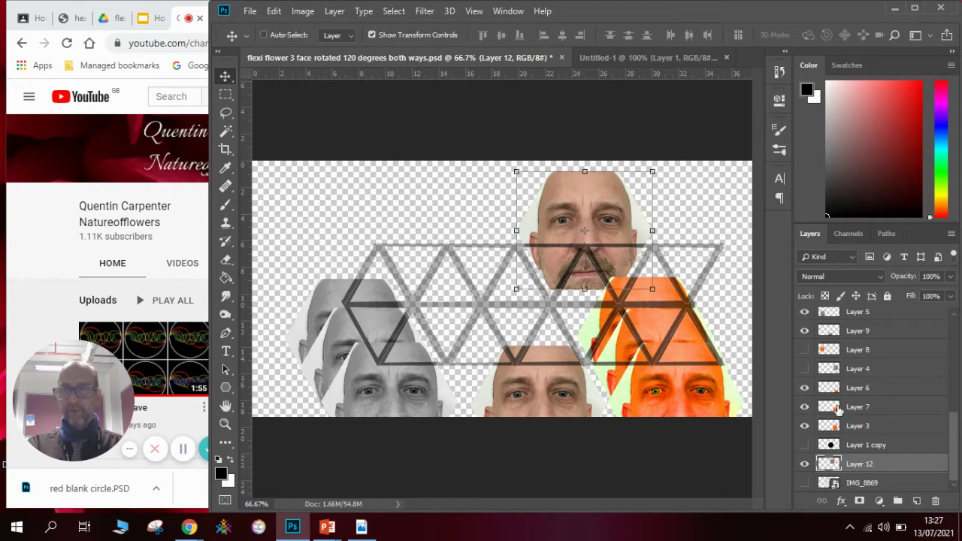
Hide Layers 6, 3, 11, 10, 5 and 9, and place Layer 12's face over the grid's right end.
{"action": "left_click", "coordinate": [805, 389]}
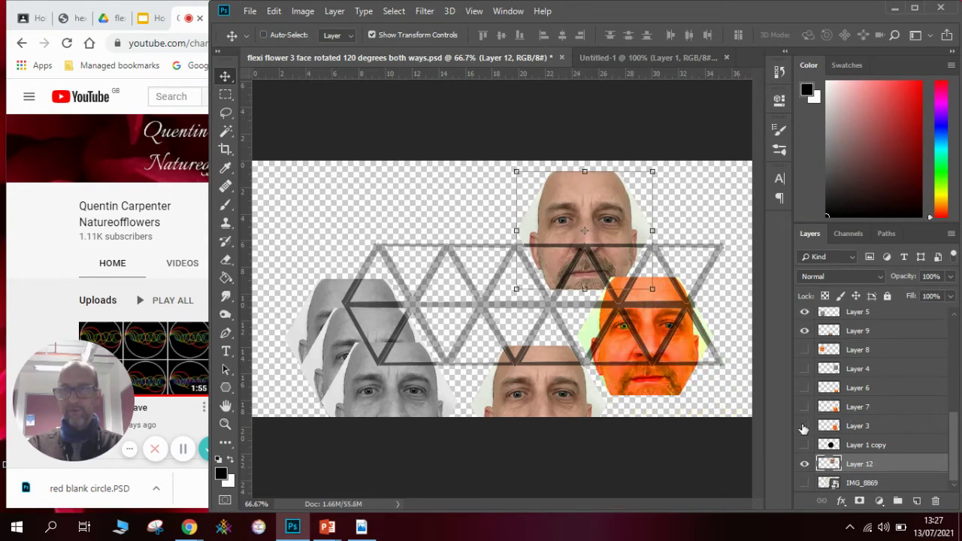
{"action": "left_click", "coordinate": [804, 426]}
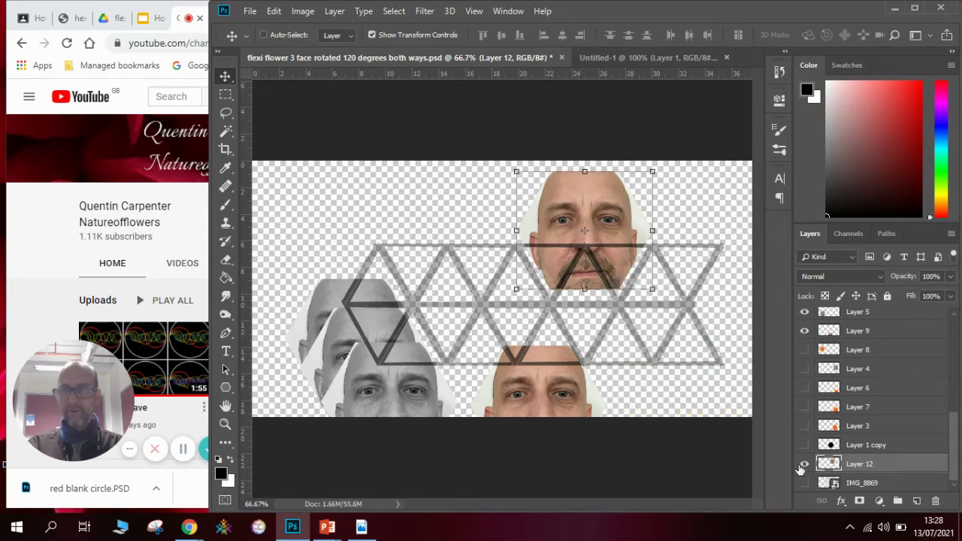
{"action": "scroll", "coordinate": [810, 396], "scroll_direction": "up", "scroll_amount": 5}
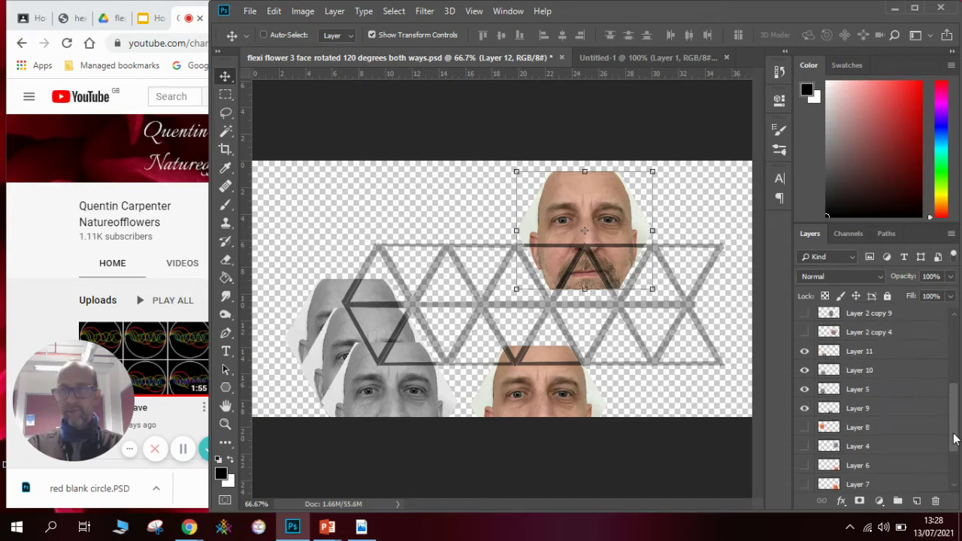
{"action": "left_click", "coordinate": [804, 367]}
{"action": "left_click", "coordinate": [804, 382]}
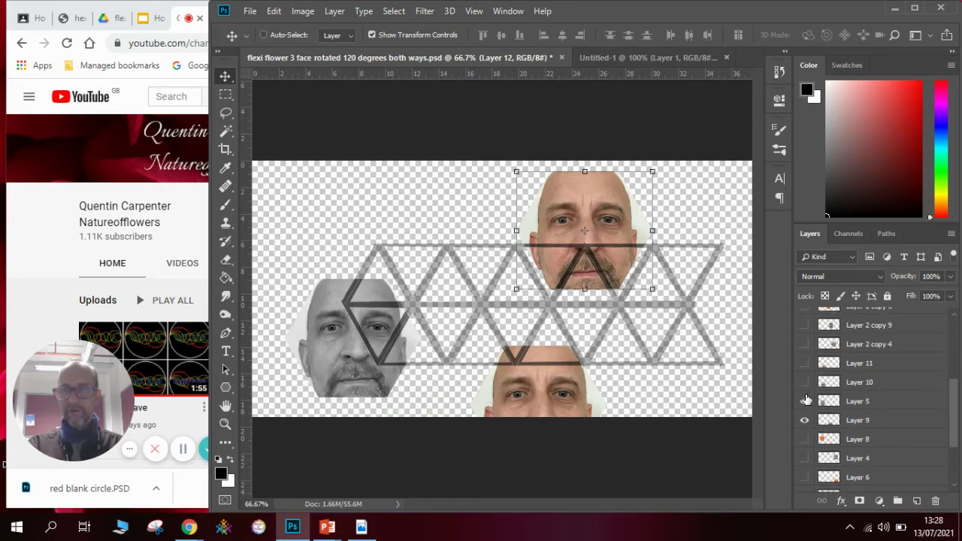
{"action": "left_click", "coordinate": [805, 400]}
{"action": "left_click", "coordinate": [806, 420]}
{"action": "left_click_drag", "start_coordinate": [593, 205], "coordinate": [663, 333]}
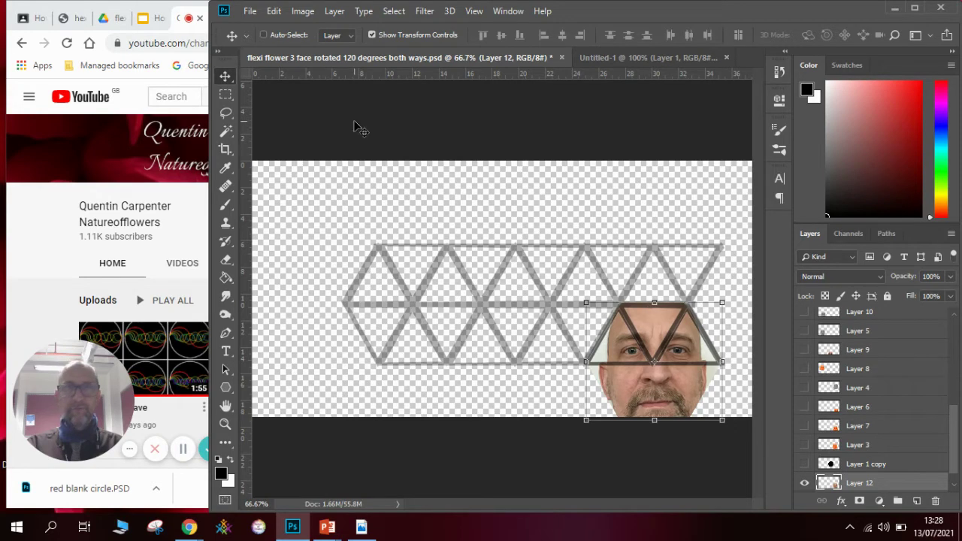
In Free Transform, clear the 120° rotation value and dismiss the invalid numeric entry alert.
{"action": "left_click", "coordinate": [273, 11]}
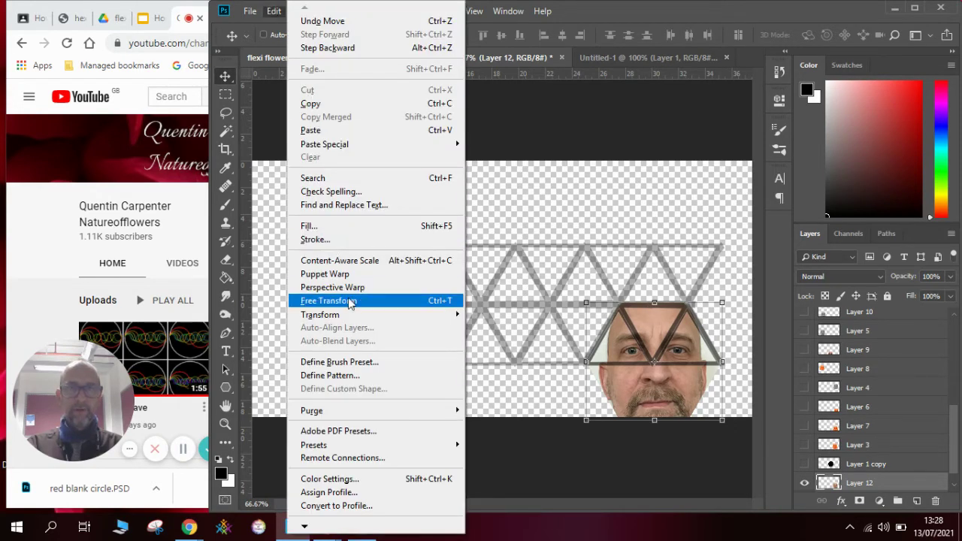
{"action": "mouse_move", "coordinate": [354, 314]}
{"action": "left_click", "coordinate": [493, 341]}
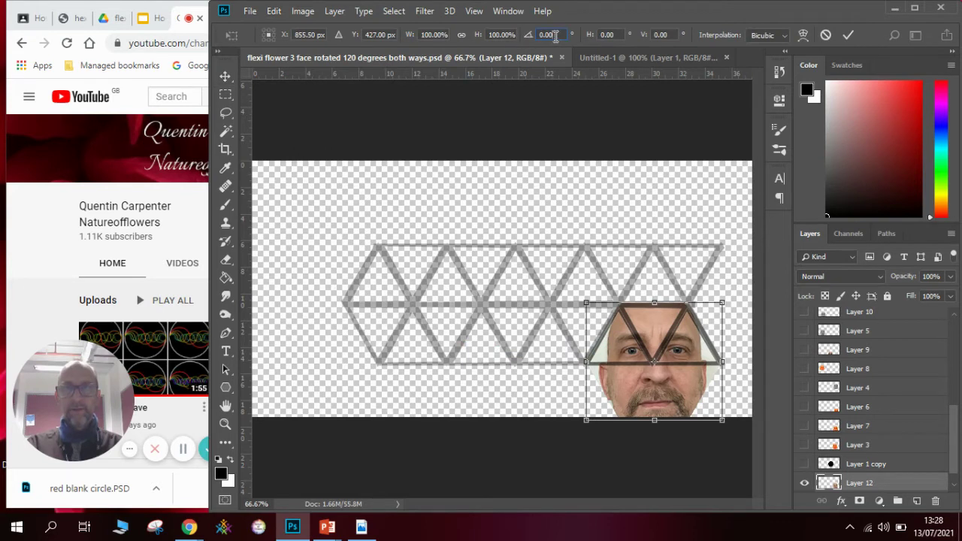
{"action": "type", "text": "120"}
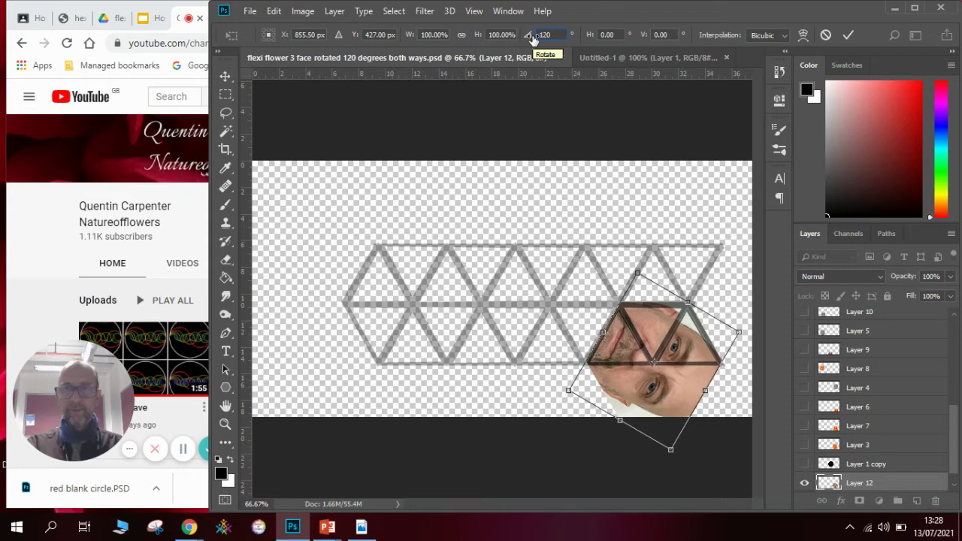
{"action": "key", "text": "BackSpace"}
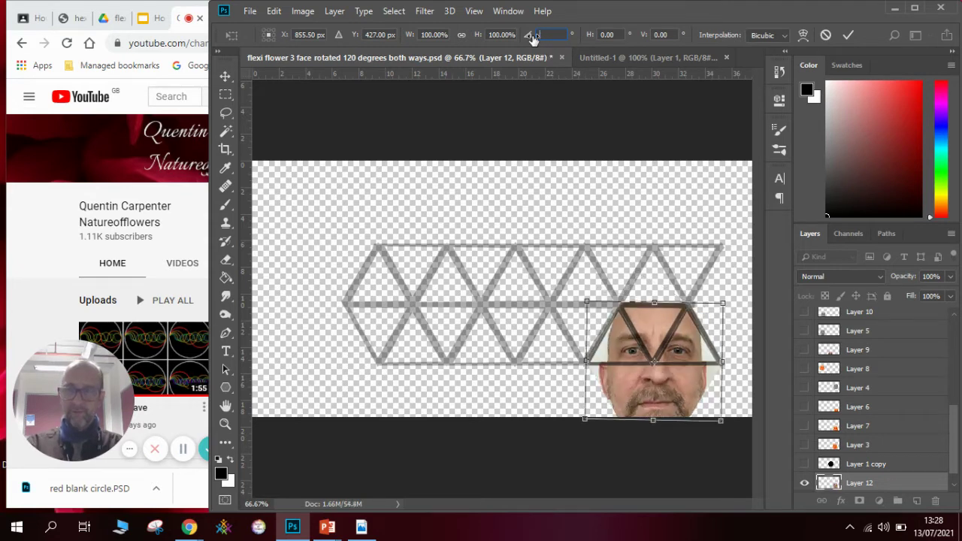
{"action": "type", "text": "-120"}
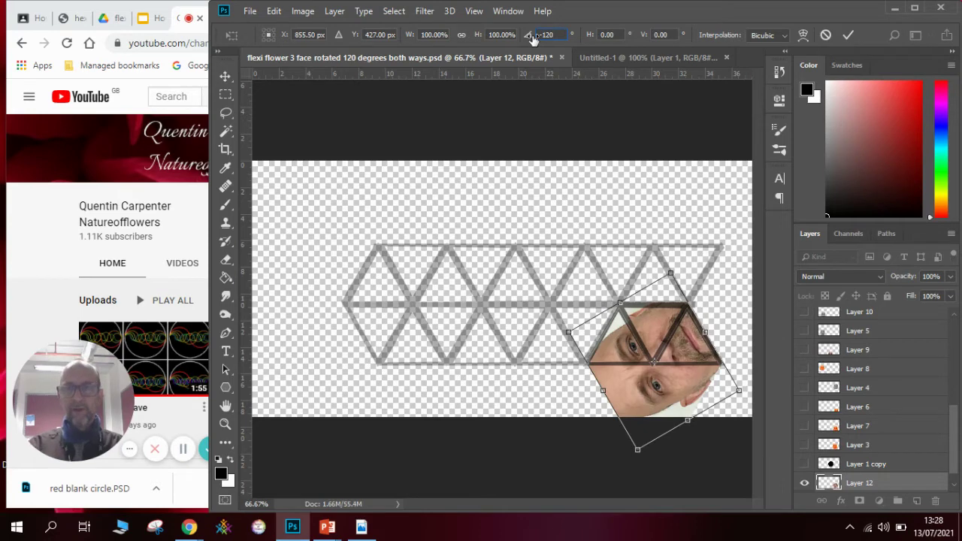
{"action": "key", "text": "BackSpace"}
{"action": "key", "text": "BackSpace"}
{"action": "key", "text": "BackSpace"}
{"action": "key", "text": "BackSpace"}
{"action": "key", "text": "Return"}
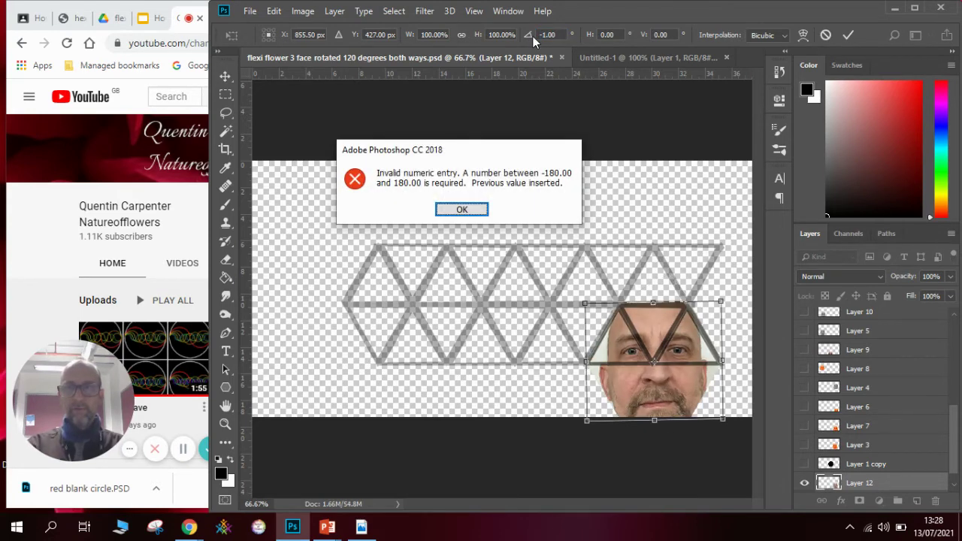
{"action": "left_click", "coordinate": [458, 209]}
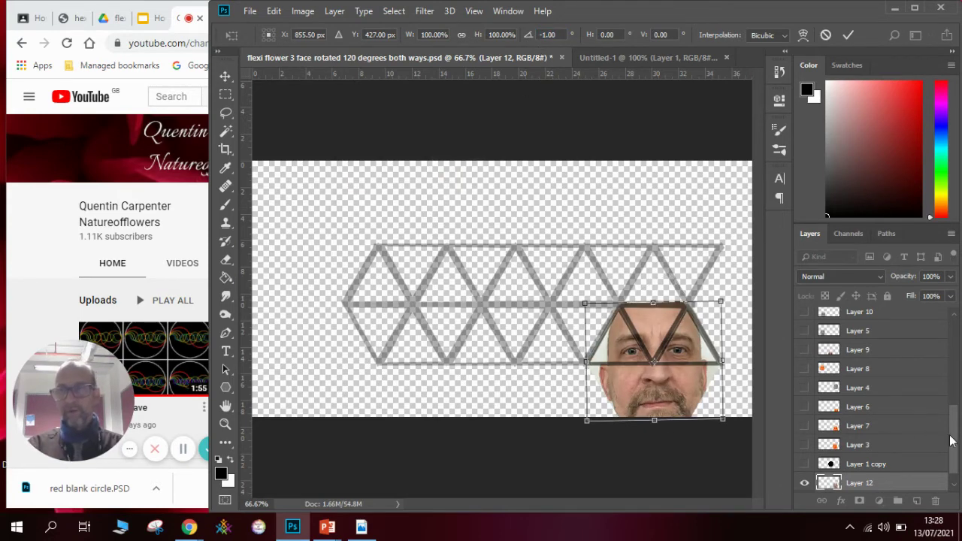
Commit the transform and show Layer 2 copy 4's rotated face in the right hexagon.
{"action": "left_click_drag", "start_coordinate": [952, 444], "coordinate": [953, 405]}
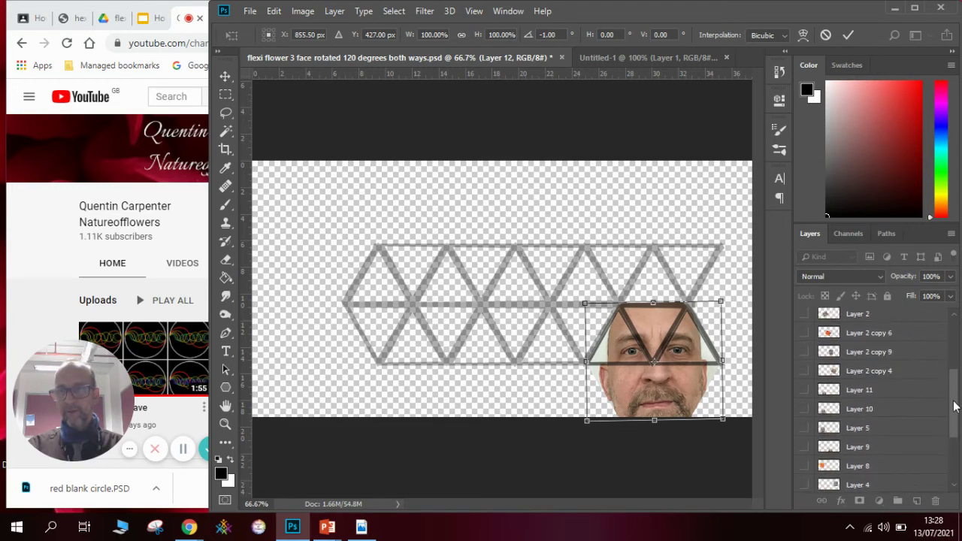
{"action": "key", "text": "Return"}
{"action": "left_click", "coordinate": [804, 371]}
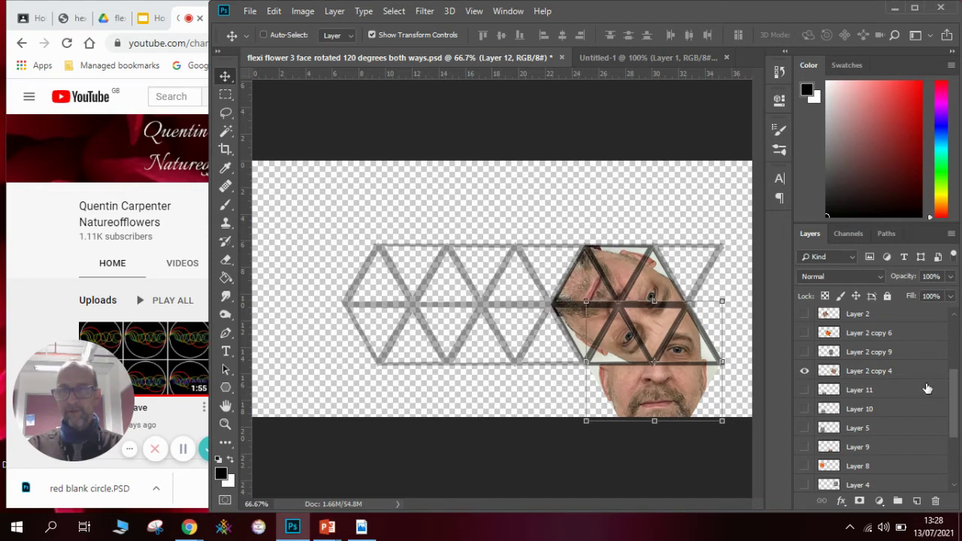
Hide Layer 12's upright face and reveal the grey, orange and rotated faces along the strip.
{"action": "left_click_drag", "start_coordinate": [954, 391], "coordinate": [954, 451]}
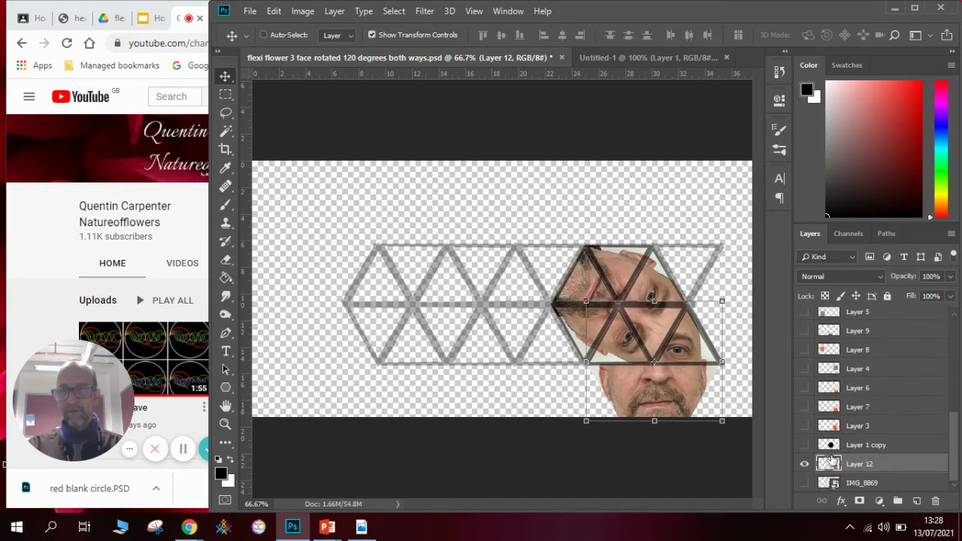
{"action": "left_click", "coordinate": [803, 464]}
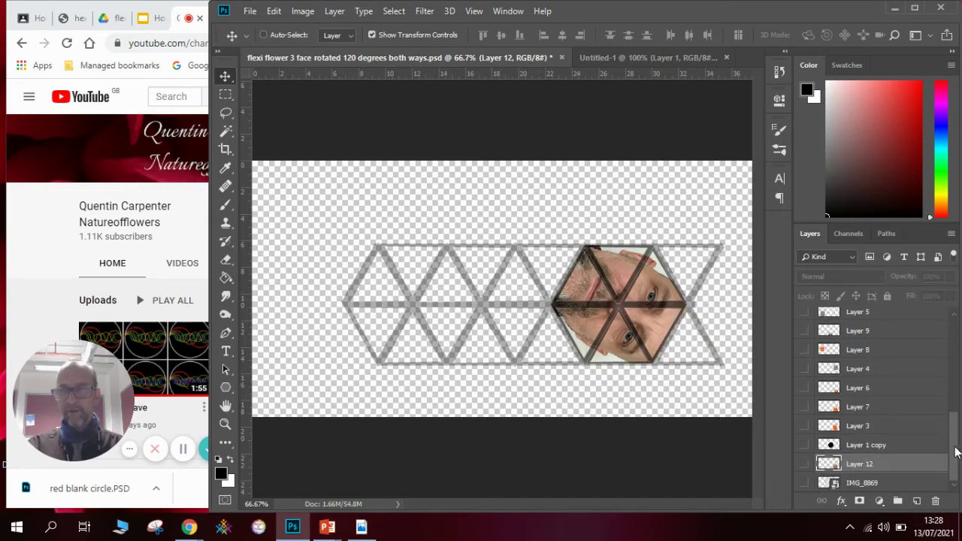
{"action": "left_click_drag", "start_coordinate": [954, 451], "coordinate": [951, 396]}
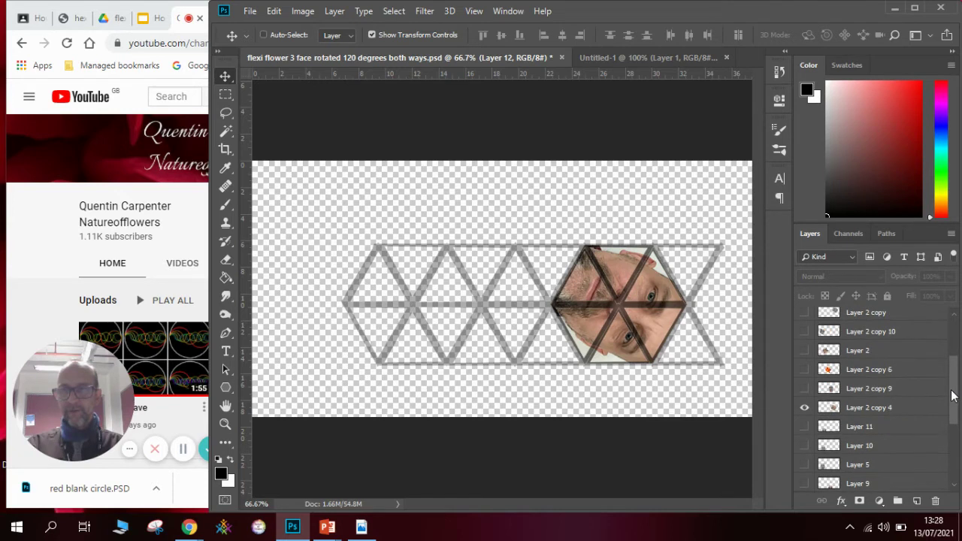
{"action": "left_click", "coordinate": [803, 390]}
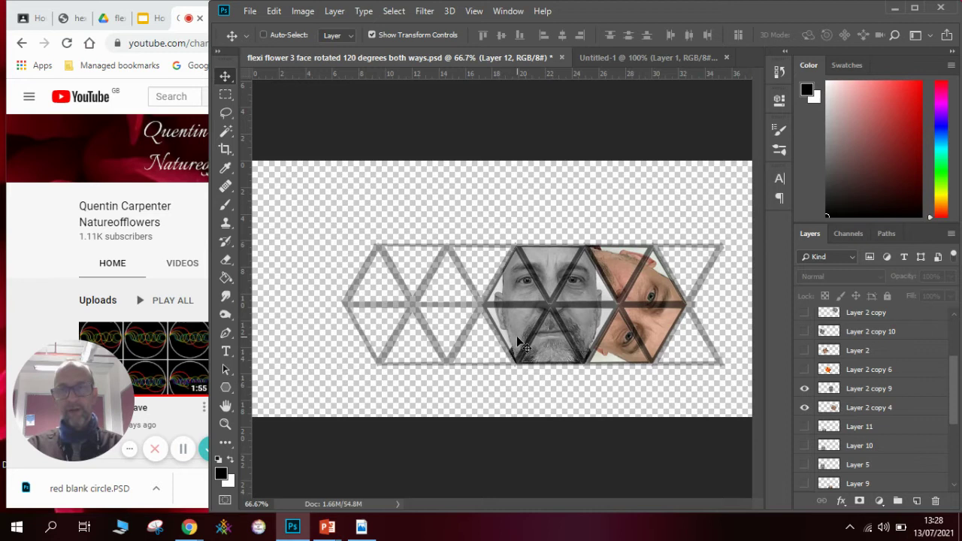
{"action": "left_click", "coordinate": [804, 370]}
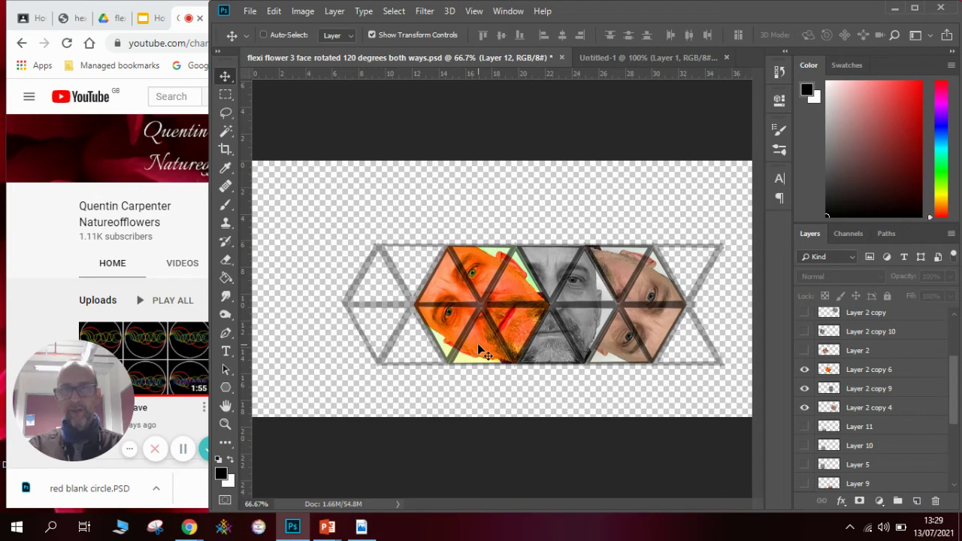
{"action": "left_click", "coordinate": [804, 351]}
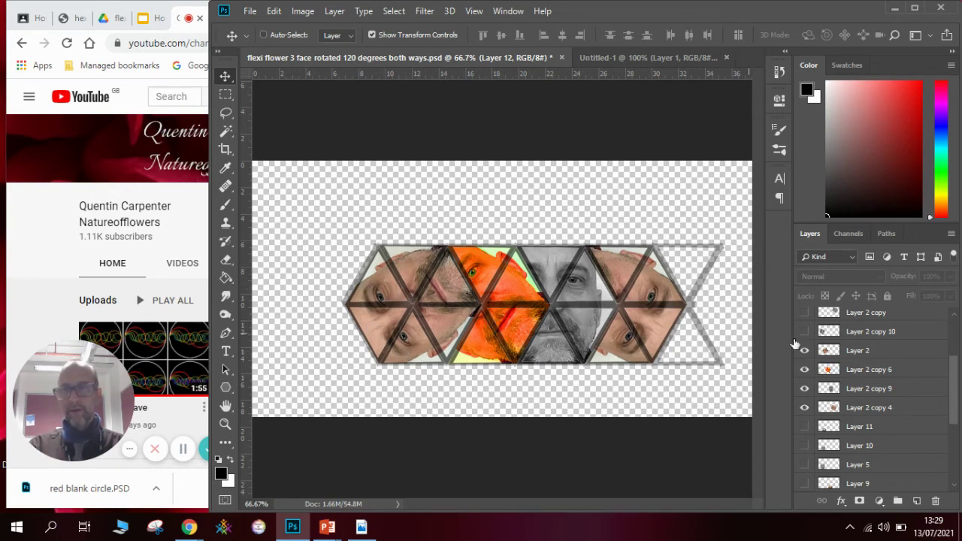
{"action": "left_click", "coordinate": [806, 332]}
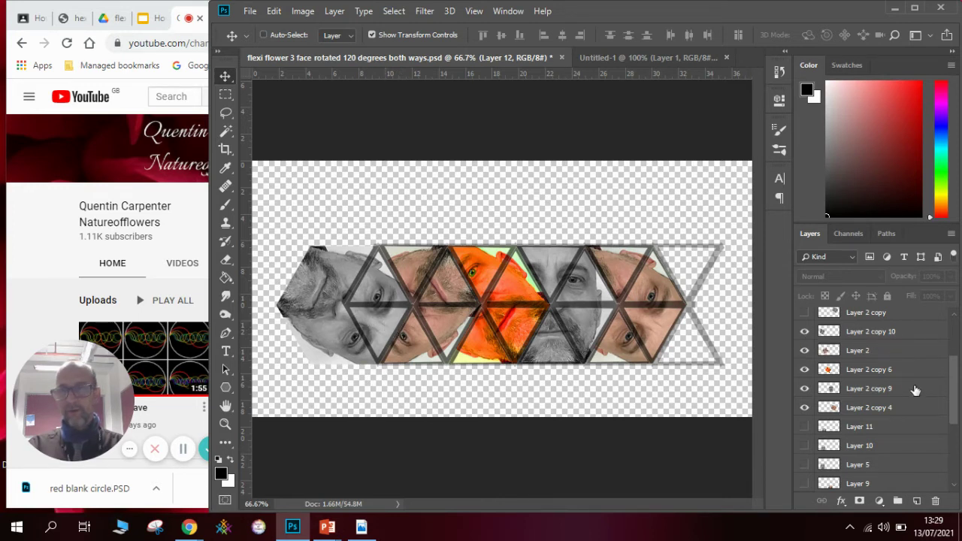
Reveal the upper-row grey, orange, upright and upside-down orange faces.
{"action": "left_click_drag", "start_coordinate": [956, 398], "coordinate": [956, 369]}
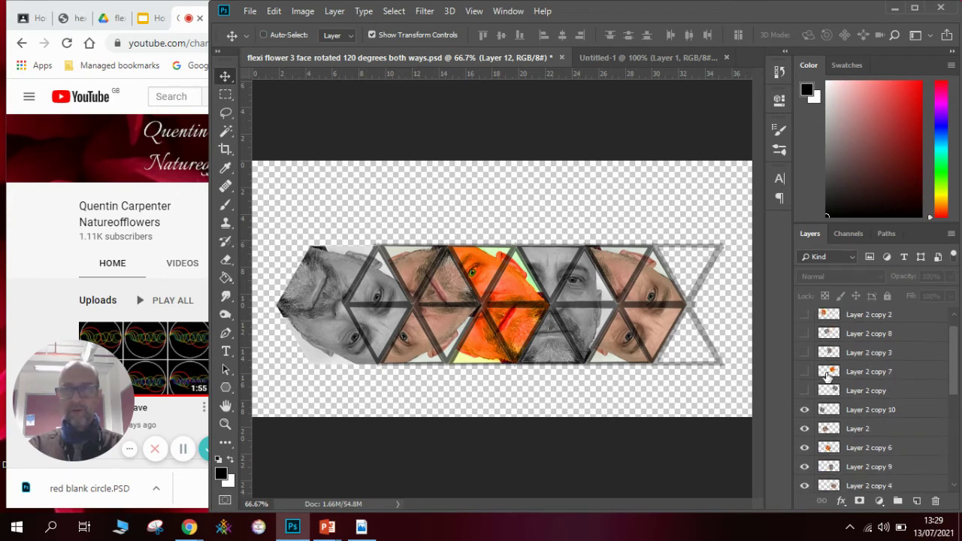
{"action": "left_click", "coordinate": [804, 391]}
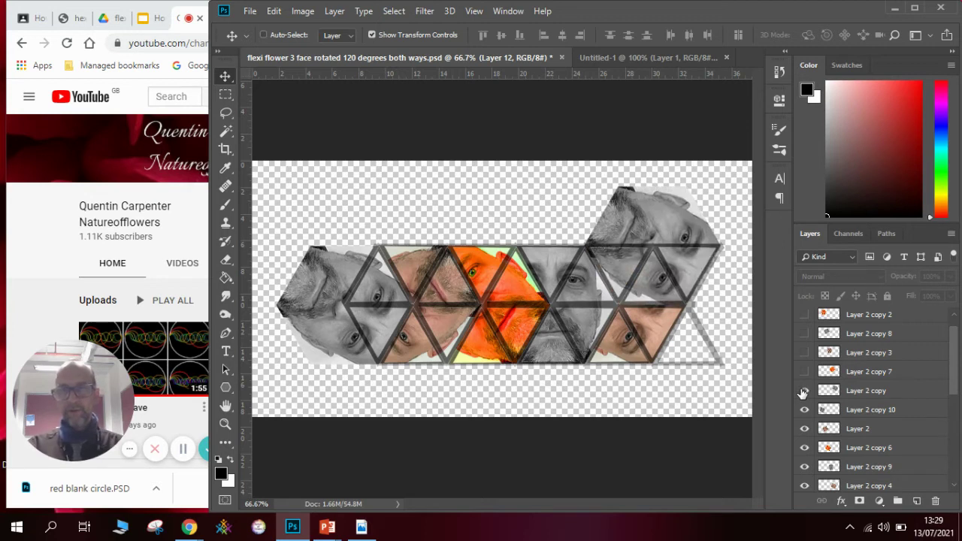
{"action": "left_click", "coordinate": [803, 372]}
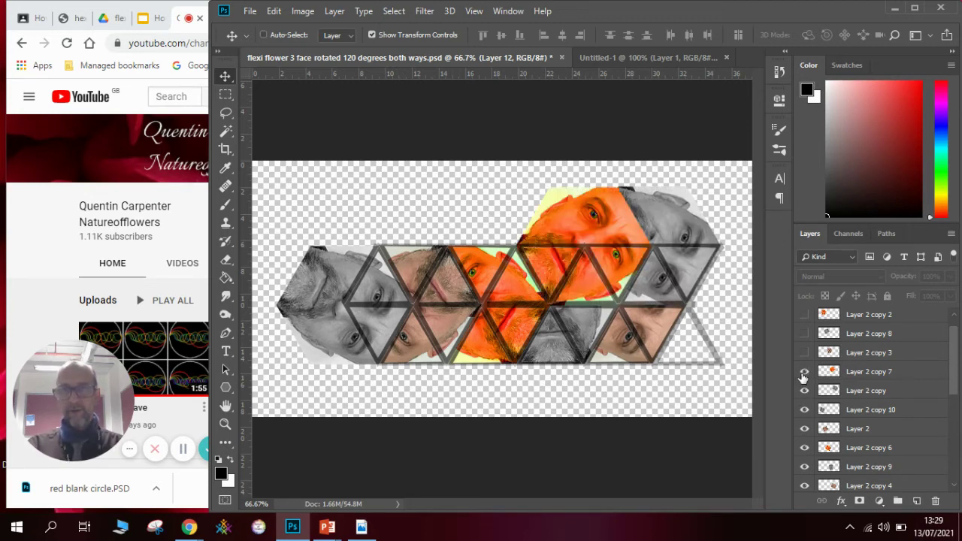
{"action": "left_click", "coordinate": [803, 353]}
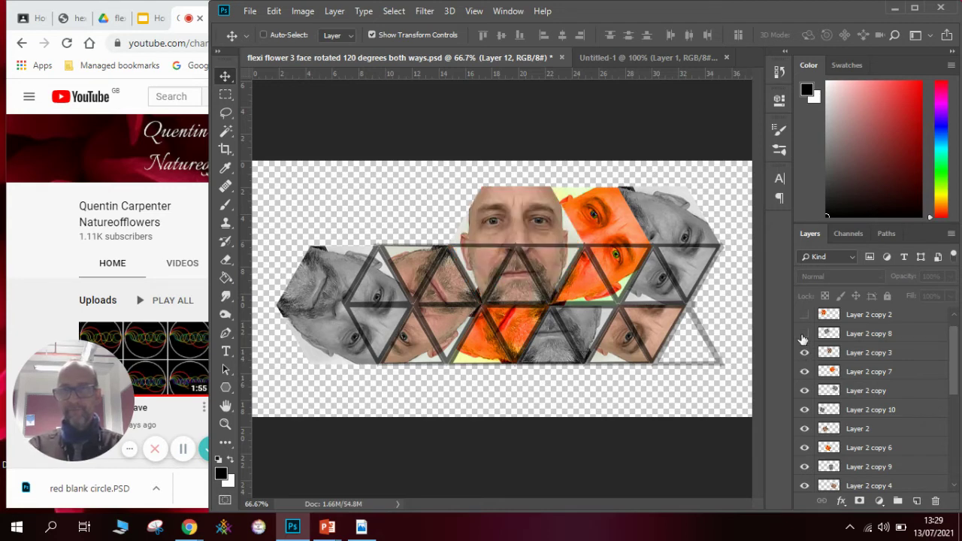
{"action": "left_click", "coordinate": [804, 333]}
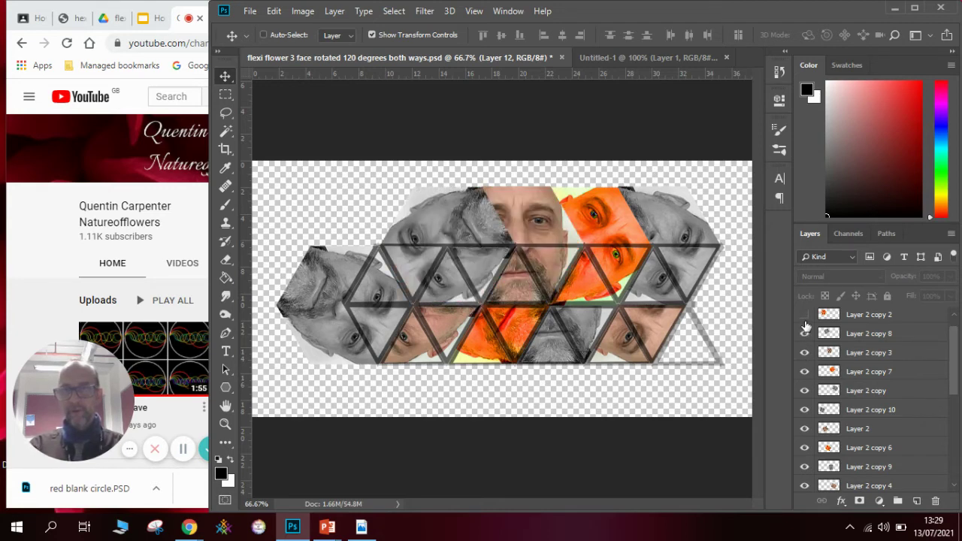
{"action": "left_click", "coordinate": [804, 315]}
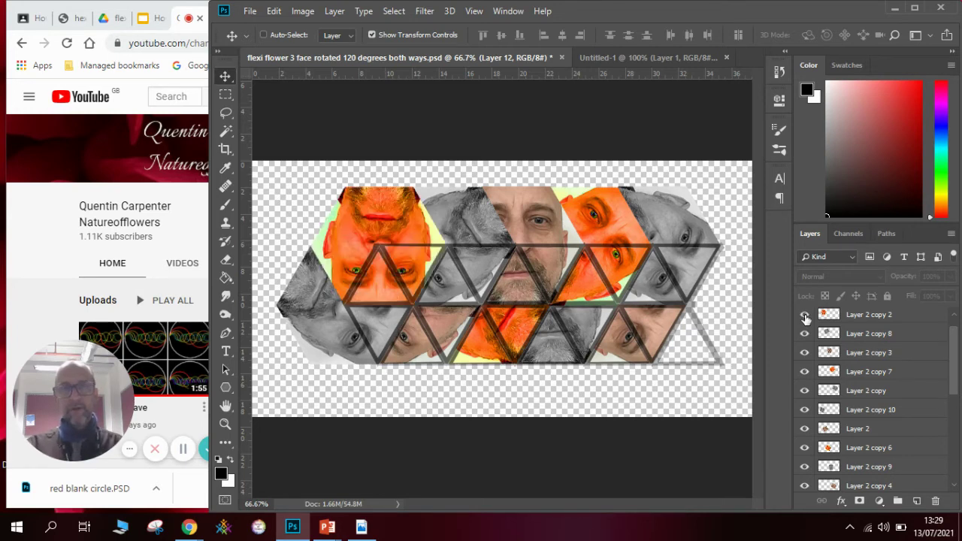
Hide the 'flexi tameplate clear copy 3' grid, cancel Print Settings, and switch to Untitled-1.
{"action": "scroll", "coordinate": [951, 335], "scroll_direction": "up", "scroll_amount": 1}
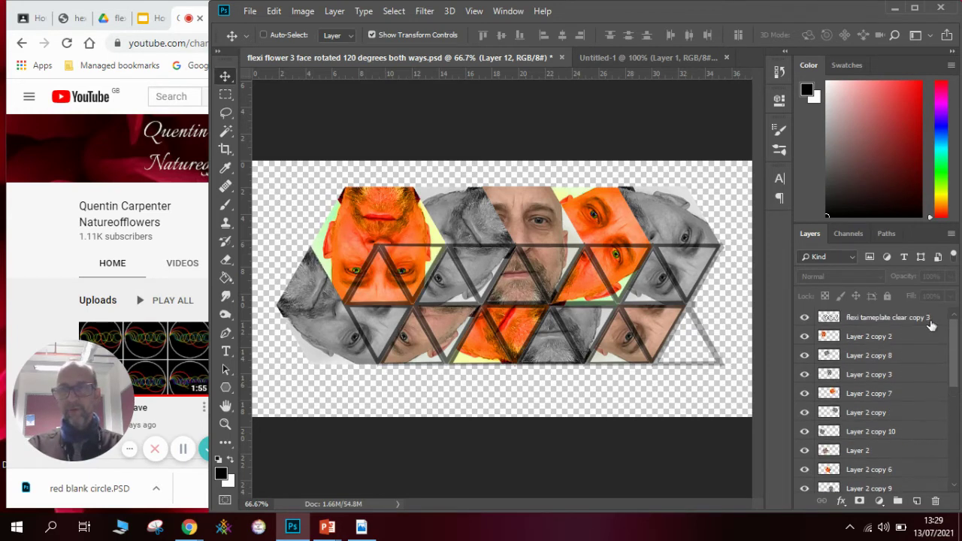
{"action": "left_click", "coordinate": [804, 318]}
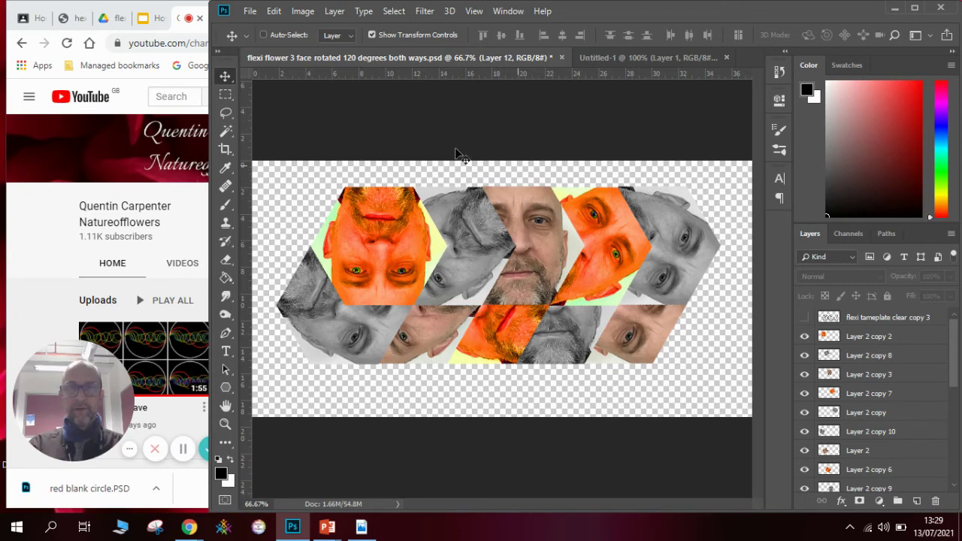
{"action": "left_click", "coordinate": [250, 11]}
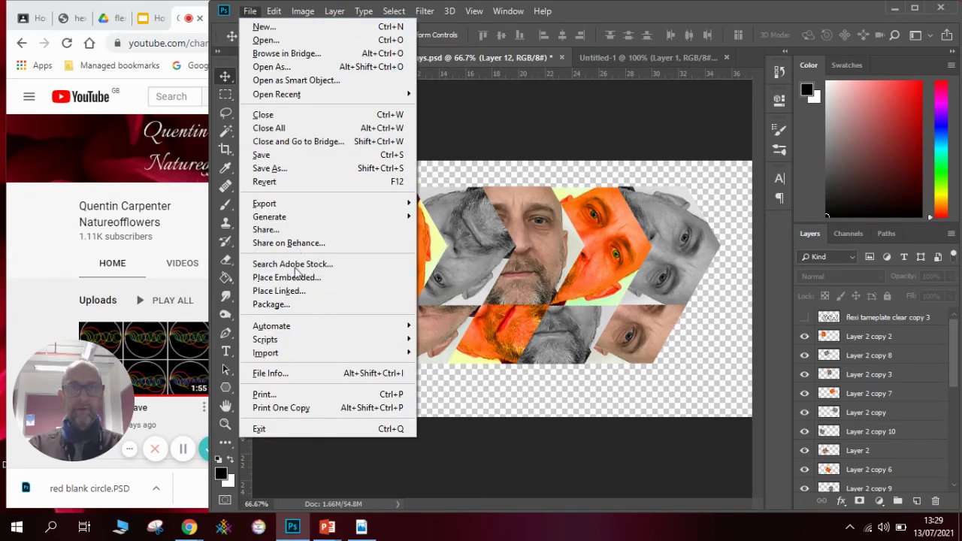
{"action": "left_click", "coordinate": [311, 393]}
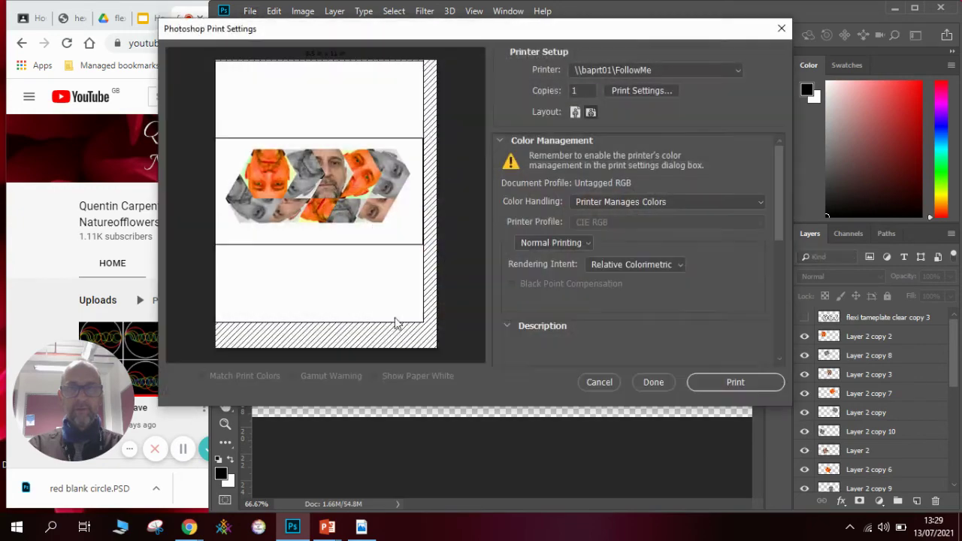
{"action": "left_click", "coordinate": [610, 382]}
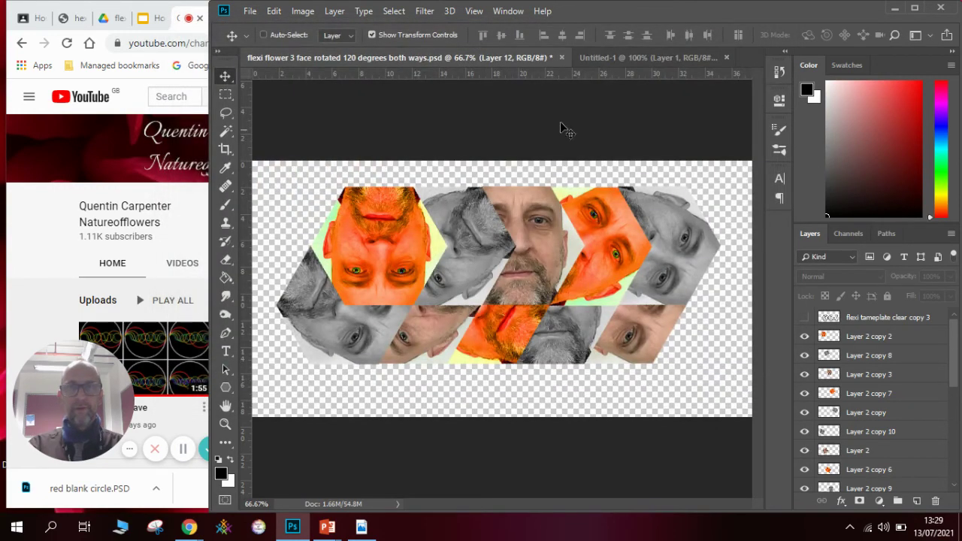
{"action": "left_click", "coordinate": [626, 56]}
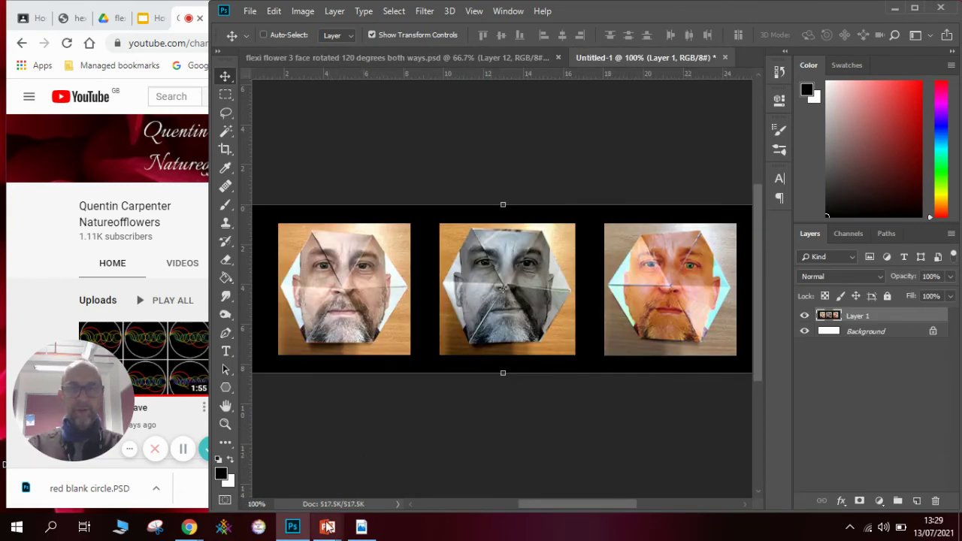
Revisit slide 24's folded flexagon strip collage in PowerPoint, then minimise the presentation.
{"action": "key", "text": "alt+Tab"}
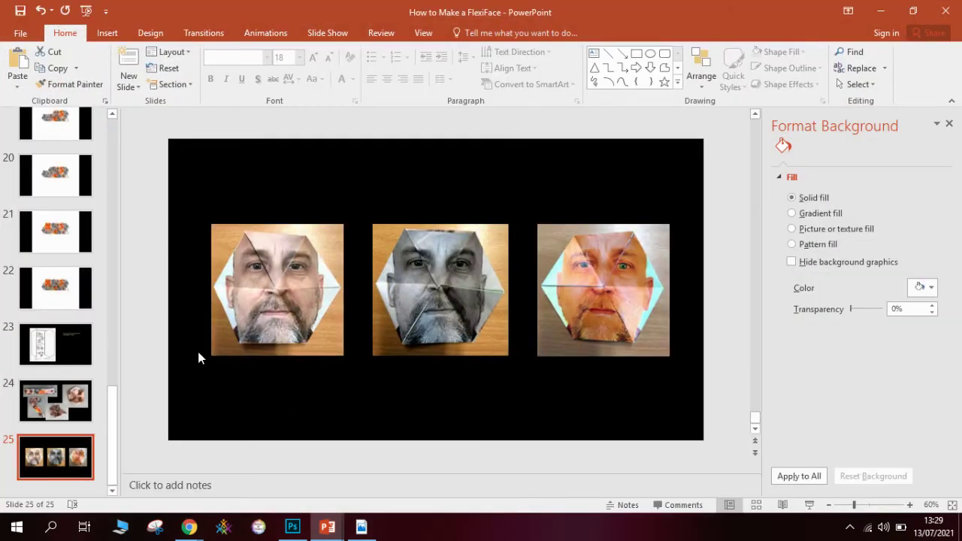
{"action": "scroll", "coordinate": [248, 359], "scroll_direction": "up", "scroll_amount": 1}
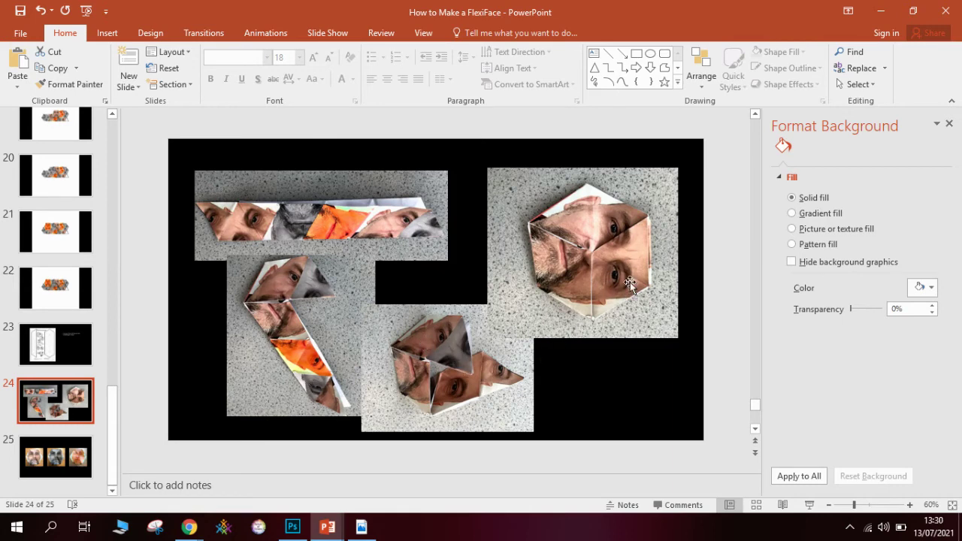
{"action": "left_click", "coordinate": [879, 11]}
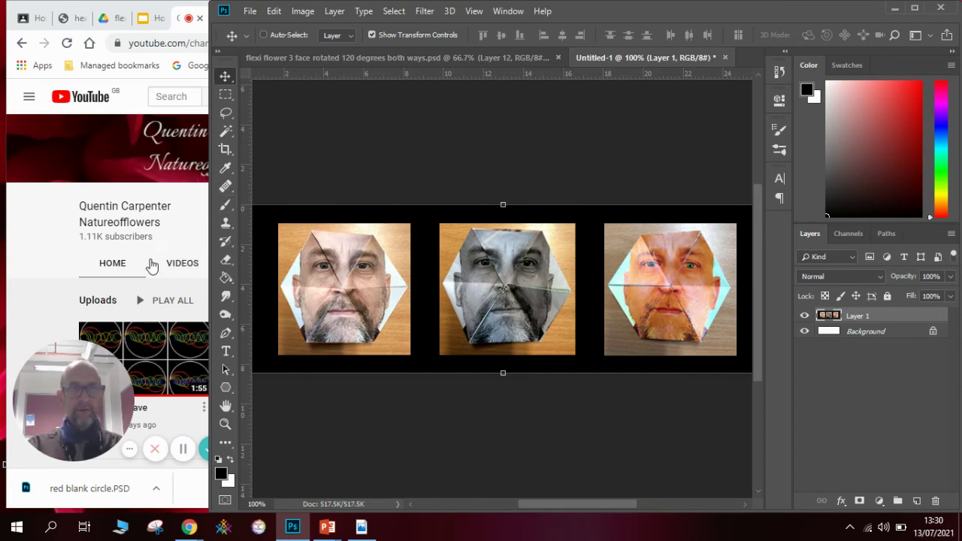
From the channel's Uploads, open the 'Hexiflexigon inside an Egg Cup' video.
{"action": "left_click", "coordinate": [109, 302]}
{"action": "left_click", "coordinate": [109, 303]}
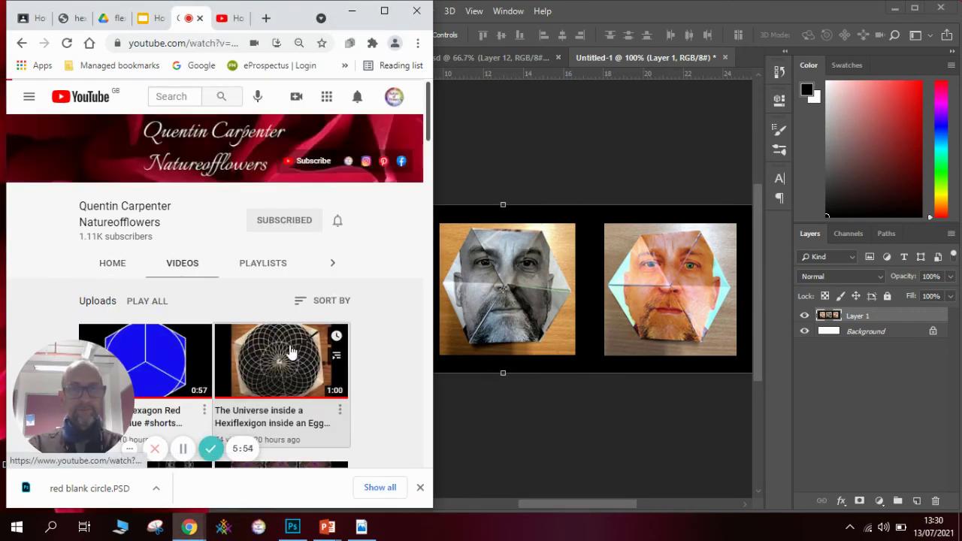
{"action": "left_click", "coordinate": [290, 350]}
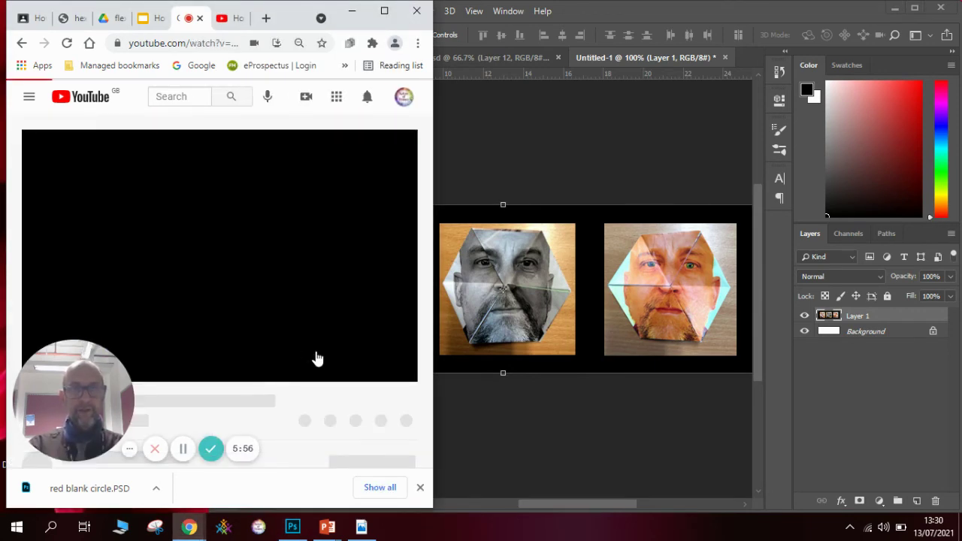